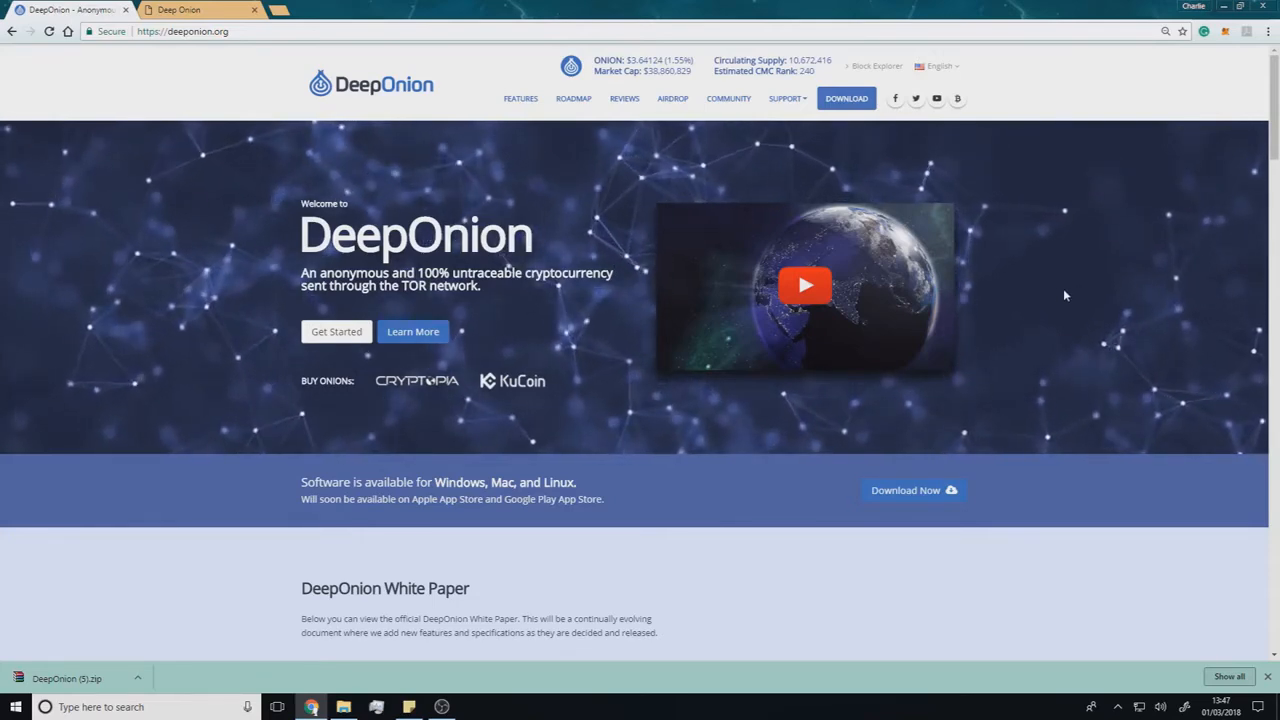
# - Find the wallet downloads on the DeepOnion homepage and download the Windows Wallet v1.5.5
pyautogui.scroll(-1, 1045, 282)
pyautogui.scroll(-10, 1039, 277)
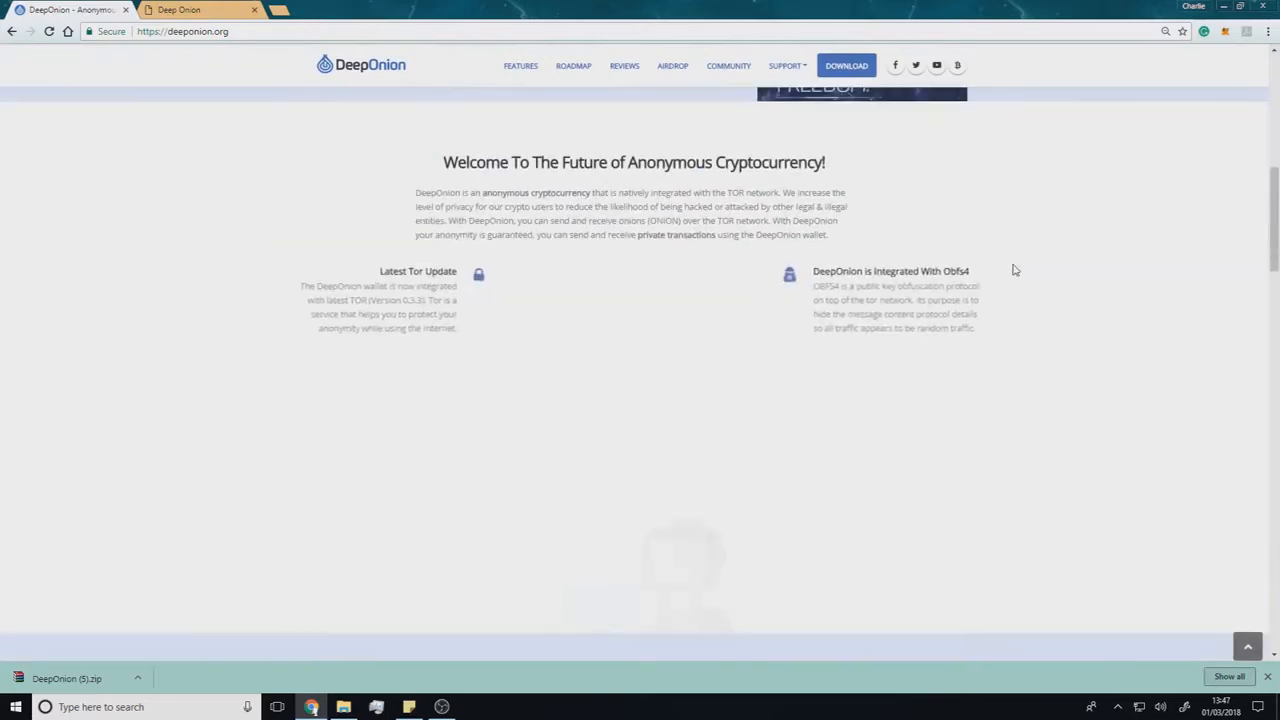
pyautogui.scroll(-8, 927, 265)
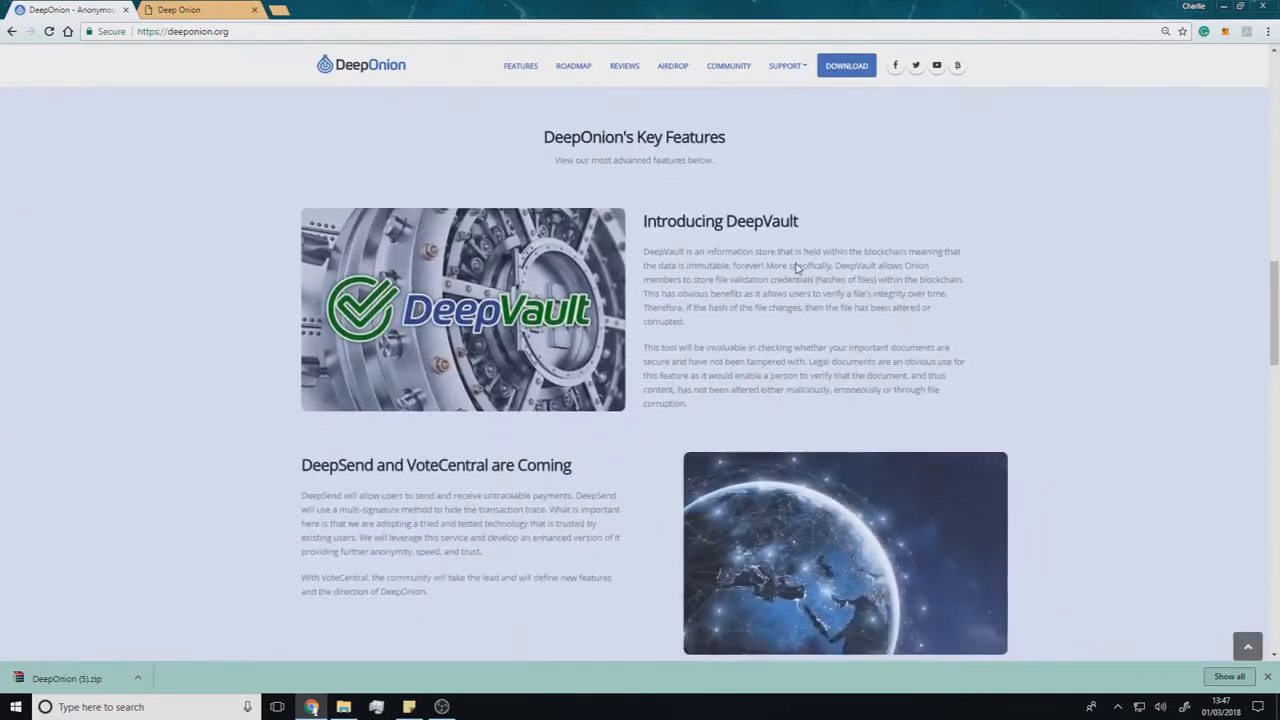
pyautogui.scroll(-7, 765, 269)
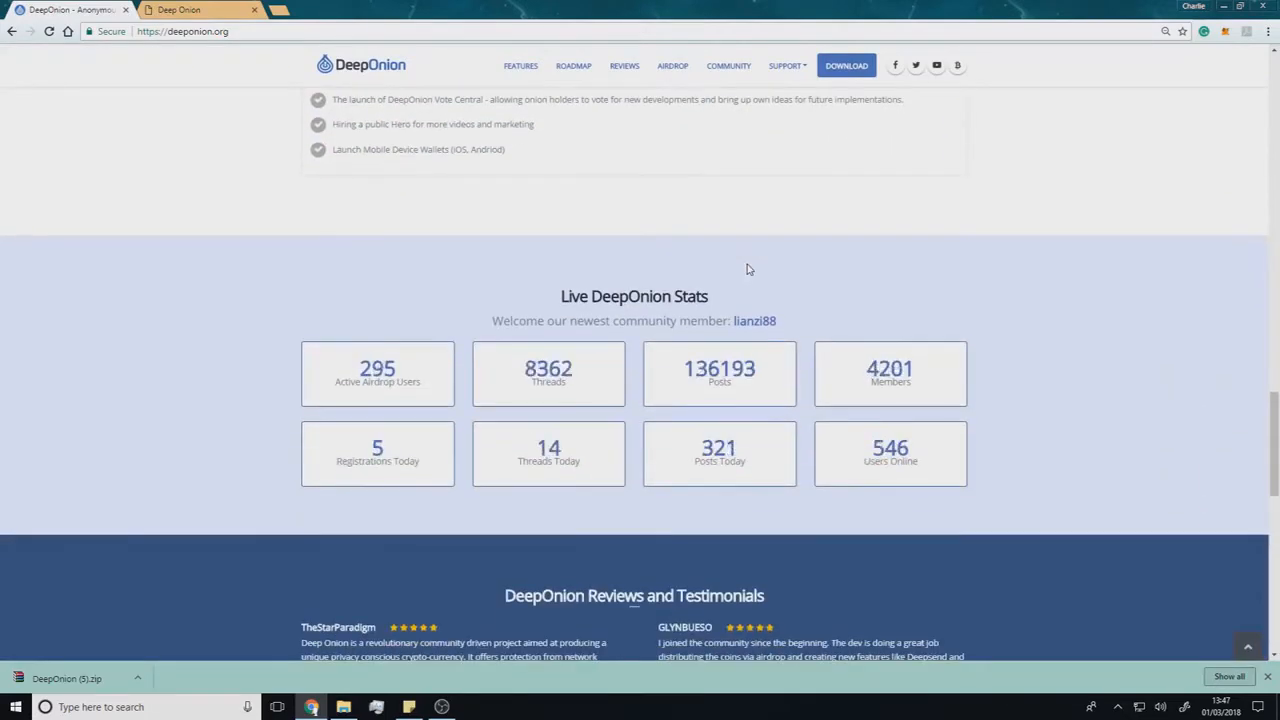
pyautogui.scroll(-3, 735, 265)
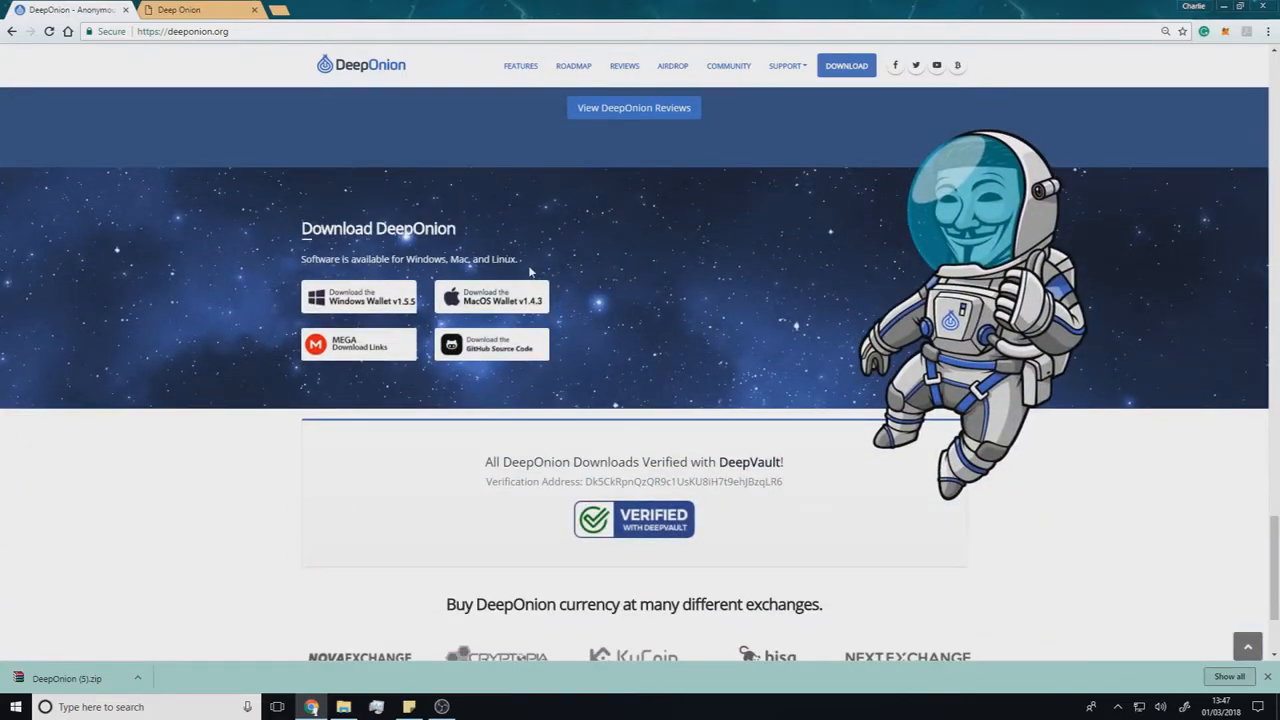
pyautogui.click(393, 298)
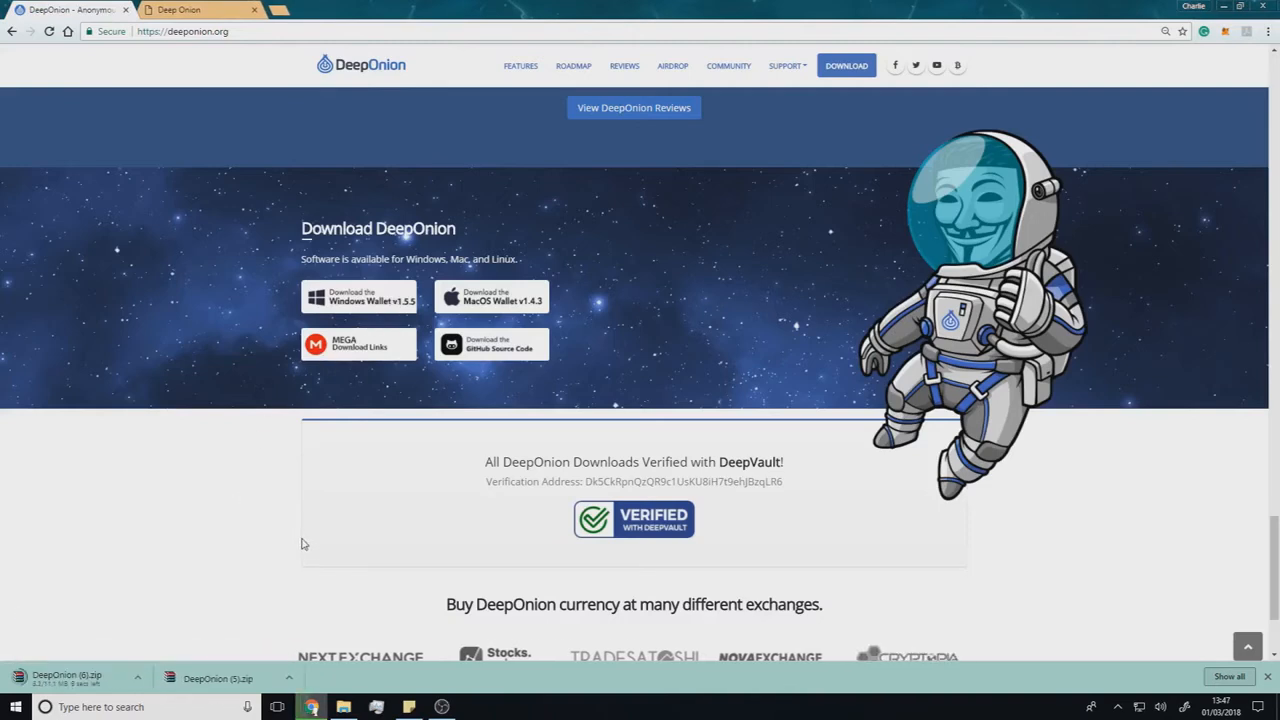
# - Show the desktop, create a new text document with the default name there, and open it
pyautogui.click(1277, 711)
pyautogui.rightClick(27, 245)
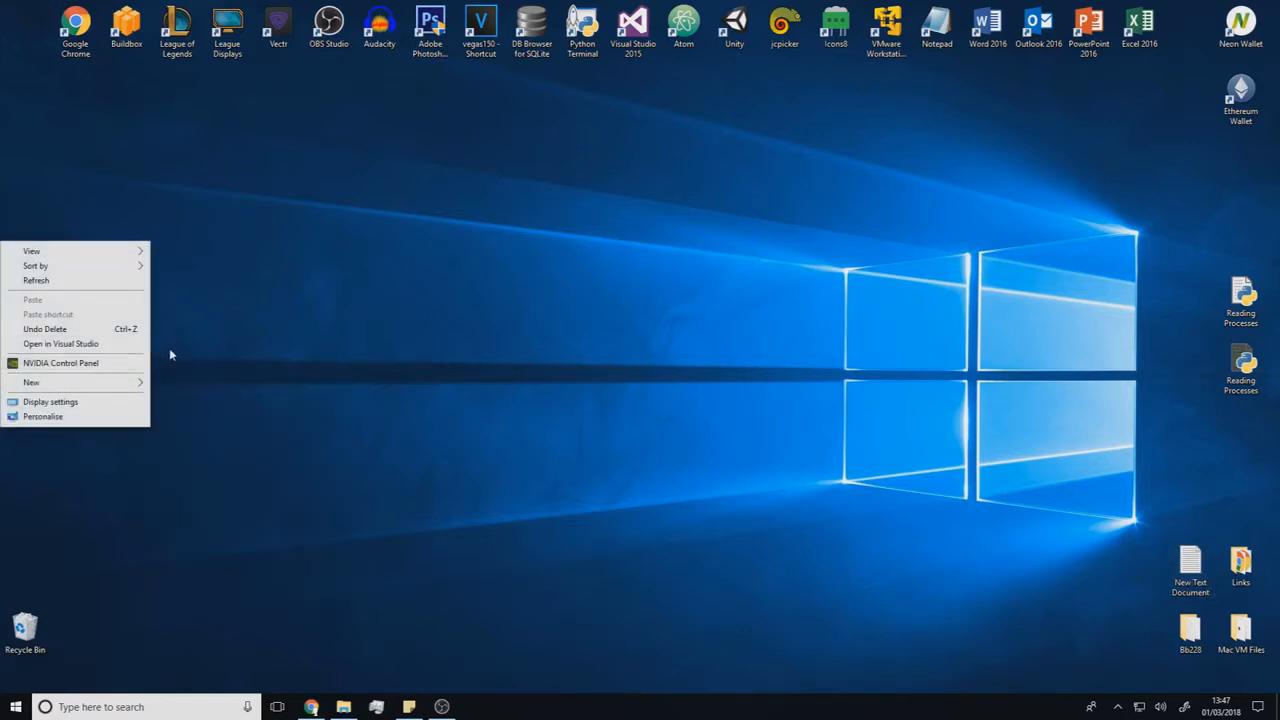
pyautogui.moveTo(107, 391)
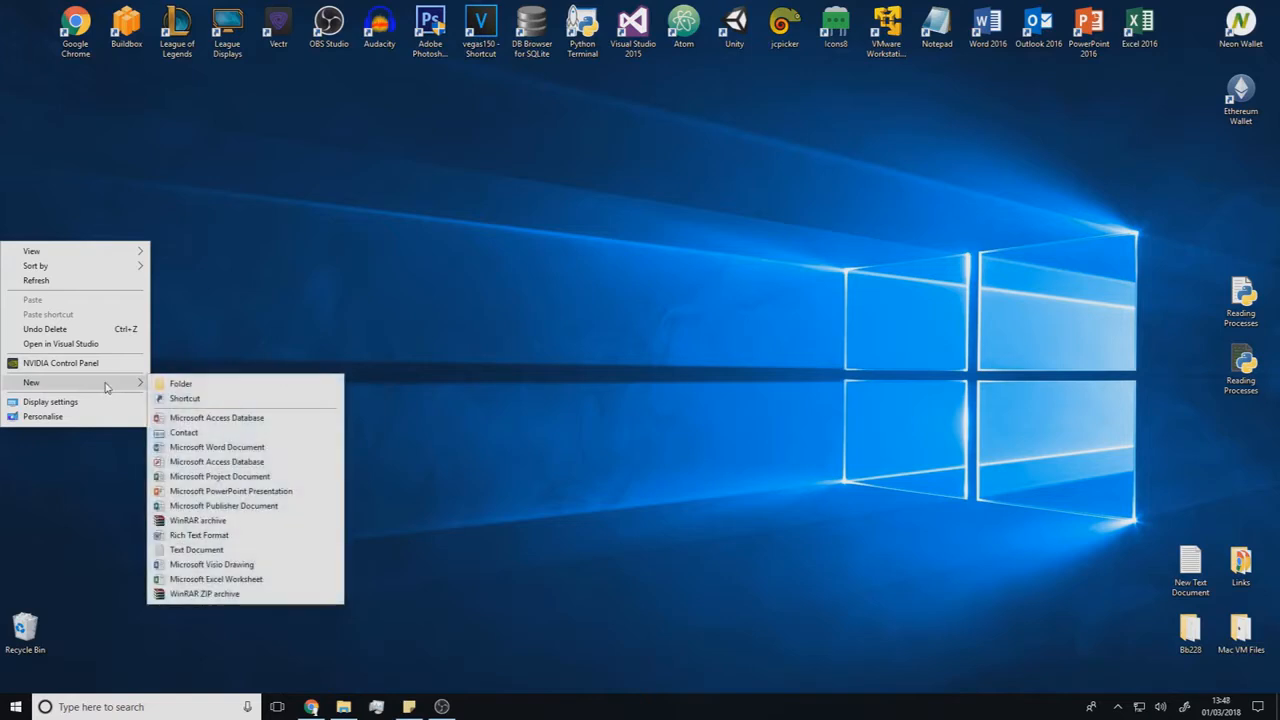
pyautogui.click(183, 551)
pyautogui.press('Return')
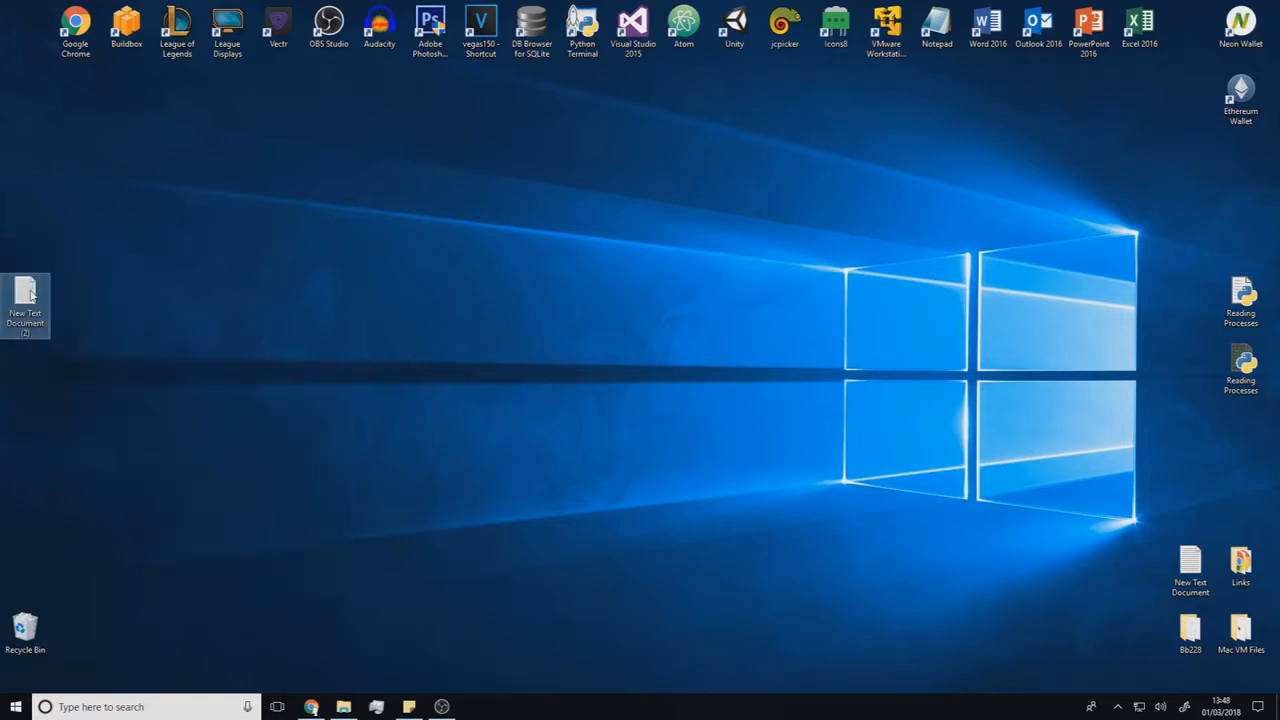
pyautogui.doubleClick(27, 292)
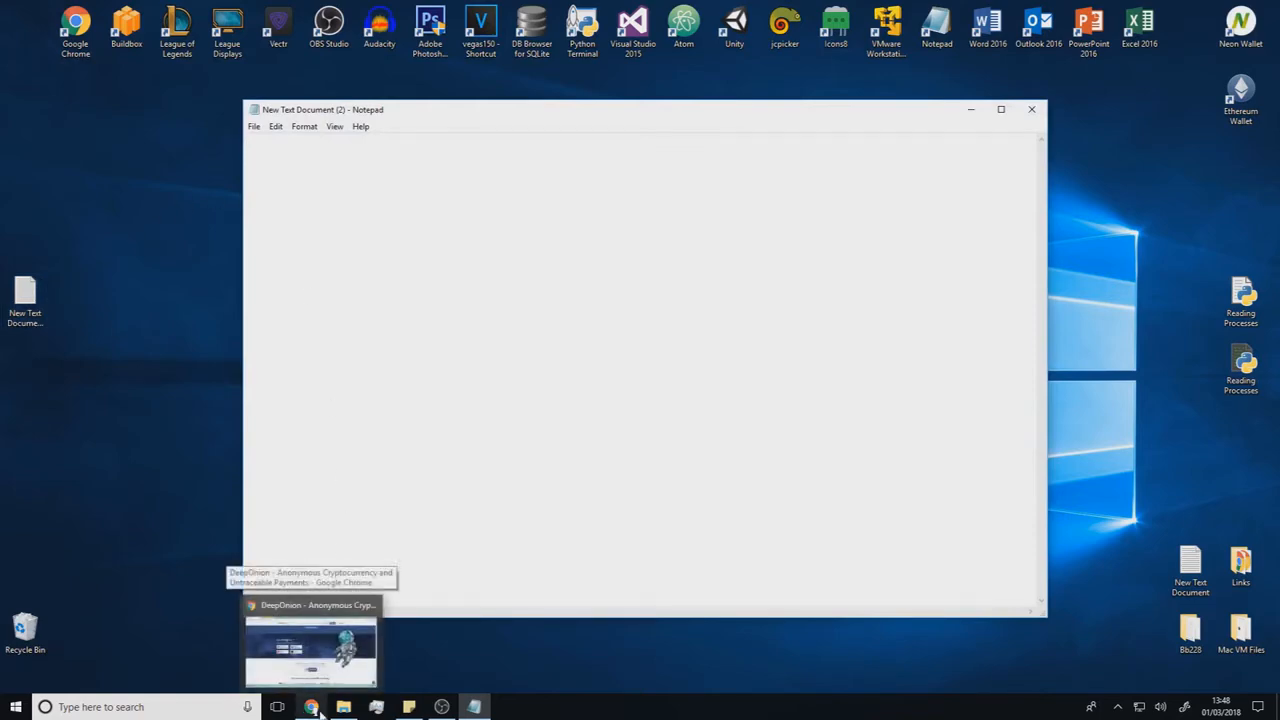
# - Copy the whole Add Nodes list, including its heading, from the DeepOnion.conf web page into the empty text document
pyautogui.click(313, 707)
pyautogui.click(165, 8)
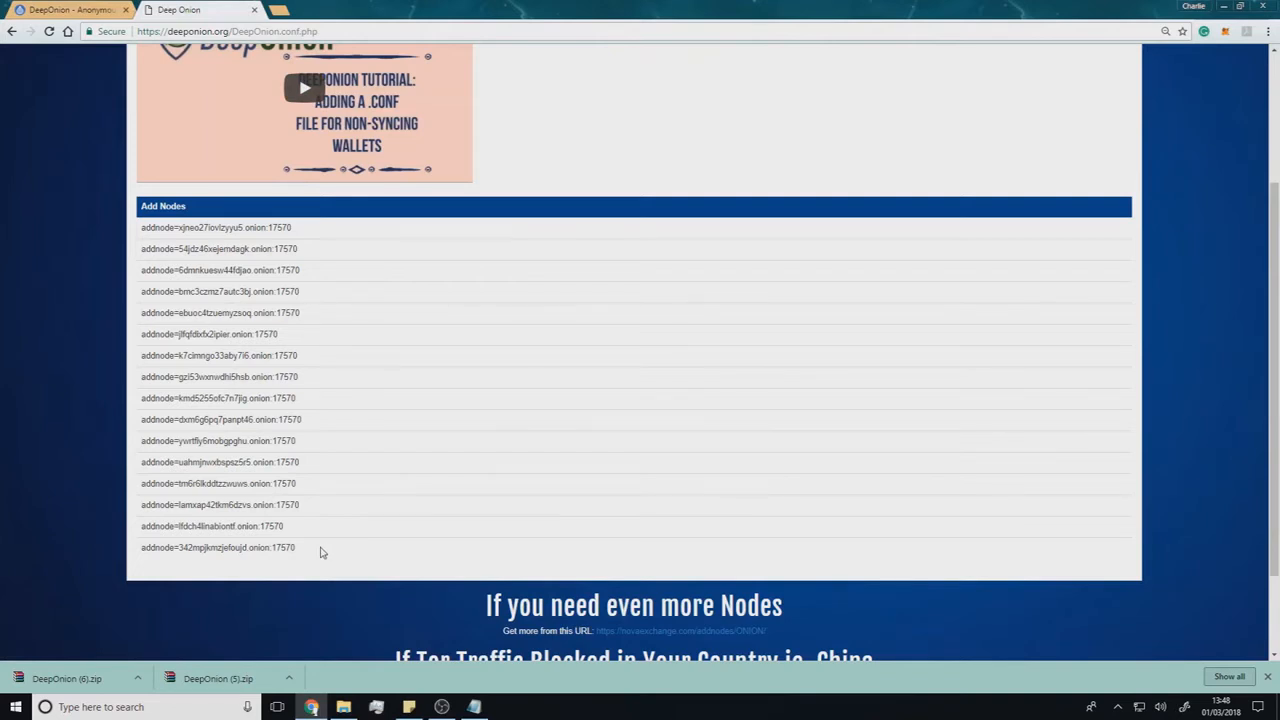
pyautogui.scroll(2, 323, 551)
pyautogui.scroll(-1, 323, 551)
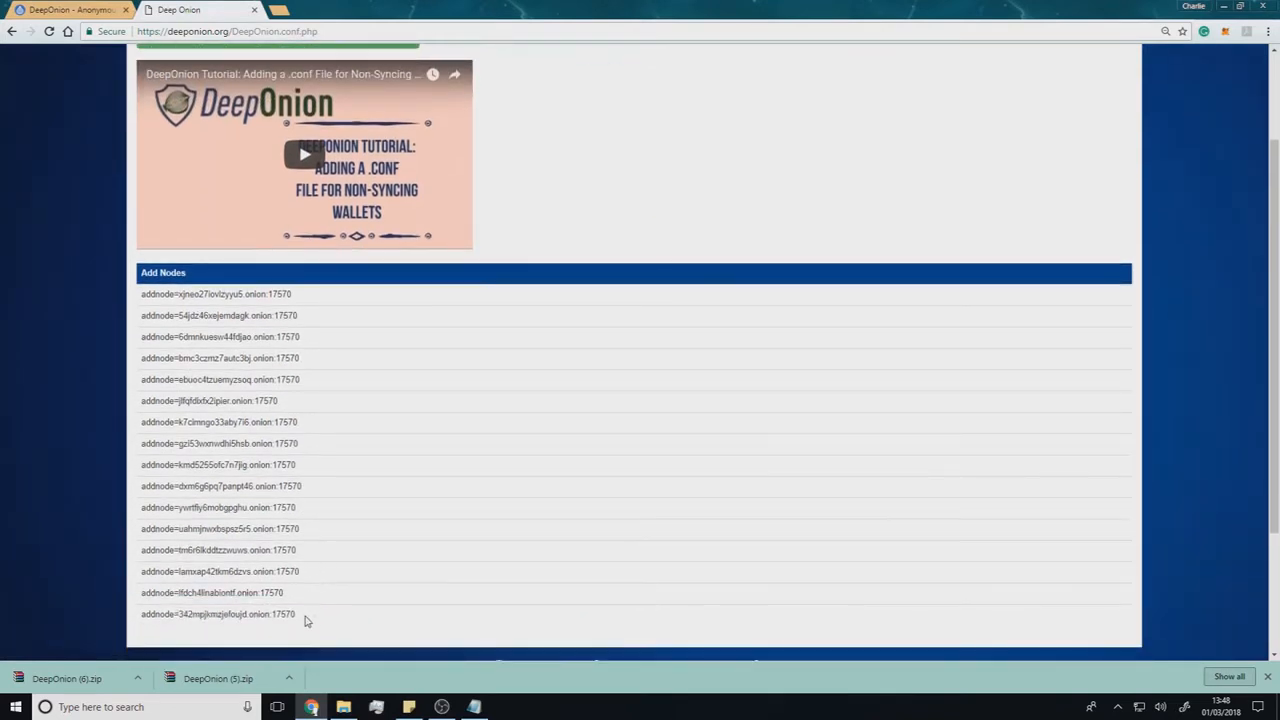
pyautogui.moveTo(306, 617); pyautogui.dragTo(123, 387)
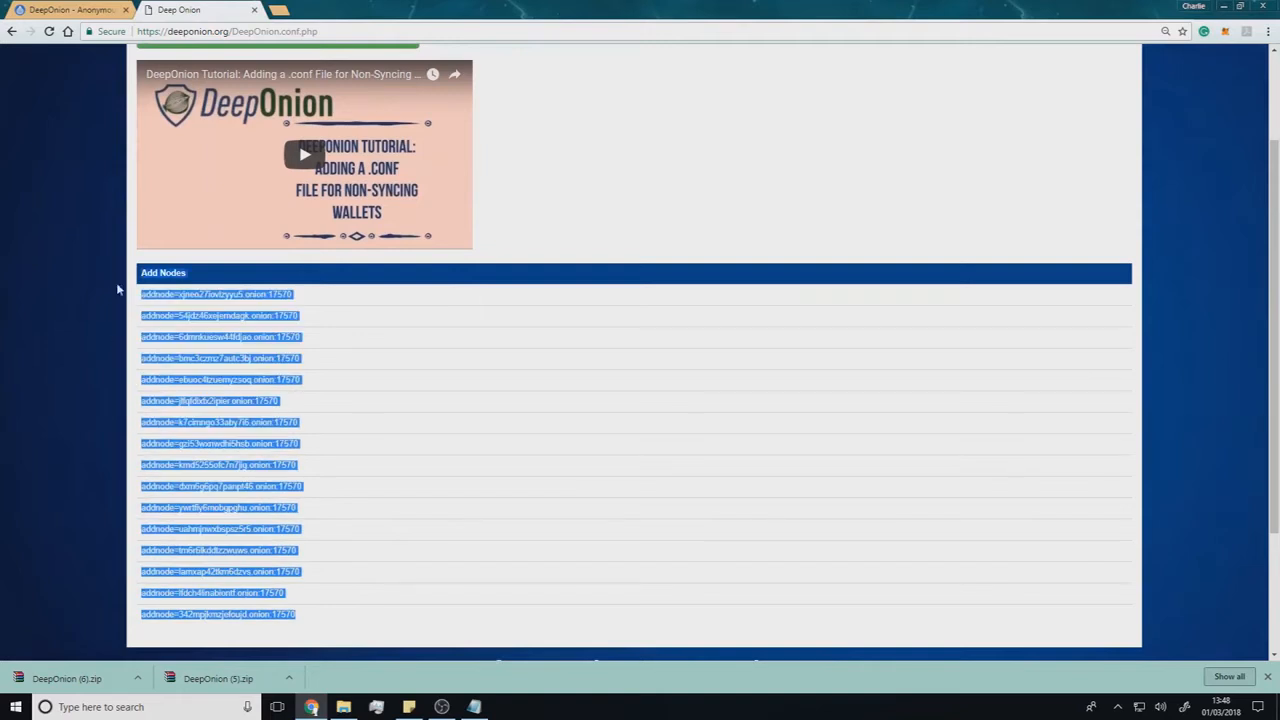
pyautogui.click(474, 706)
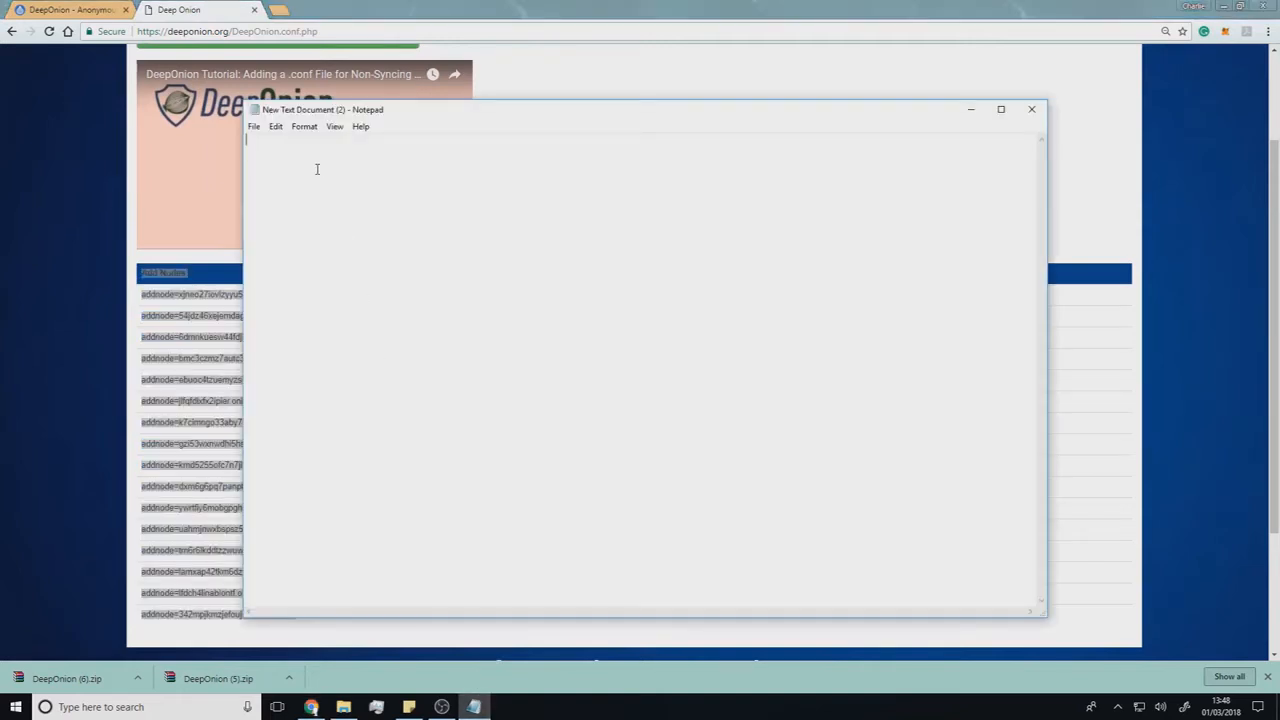
pyautogui.write('Add Nodes addnode=xjneo27iovlzyyu5.onion:17570 addnode=54jdz46xejemdagk.onion:17570 addnode=6dmnkuesw44fdjao.onion:17570 addnode=bmc3czmz7autc3bj.onion:17570 addnode=ebuoc4tzuemyzsoq.onion:17570 addnode=jlfqfdixfx2ipier.onion:17570 addnode=k7cimngo33aby7i6.onion:17570 addnode=gzi53wxnwdhi5hsb.onion:17570 addnode=kmd5255ofc7n7jig.onion:17570 addnode=dxm6g6pq7panpt46.onion:17570 addnode=ywrtfiy6mobgpghu.onion:17570 addnode=uahmjnwxbspsz5r5.onion:17570 addnode=tm6r6lkddtzzwuws.onion:17570 addnode=lamxap42tkm6dzvs.onion:17570 addnode=lfdch4linabiontf.onion:17570 addnode=342mpjkmzjefoujd.onion:17570')
# - Change the heading line to "add Nodes" with a lowercase a and remove the blank line above it
pyautogui.click(247, 151)
pyautogui.press('Delete')
pyautogui.write('a')
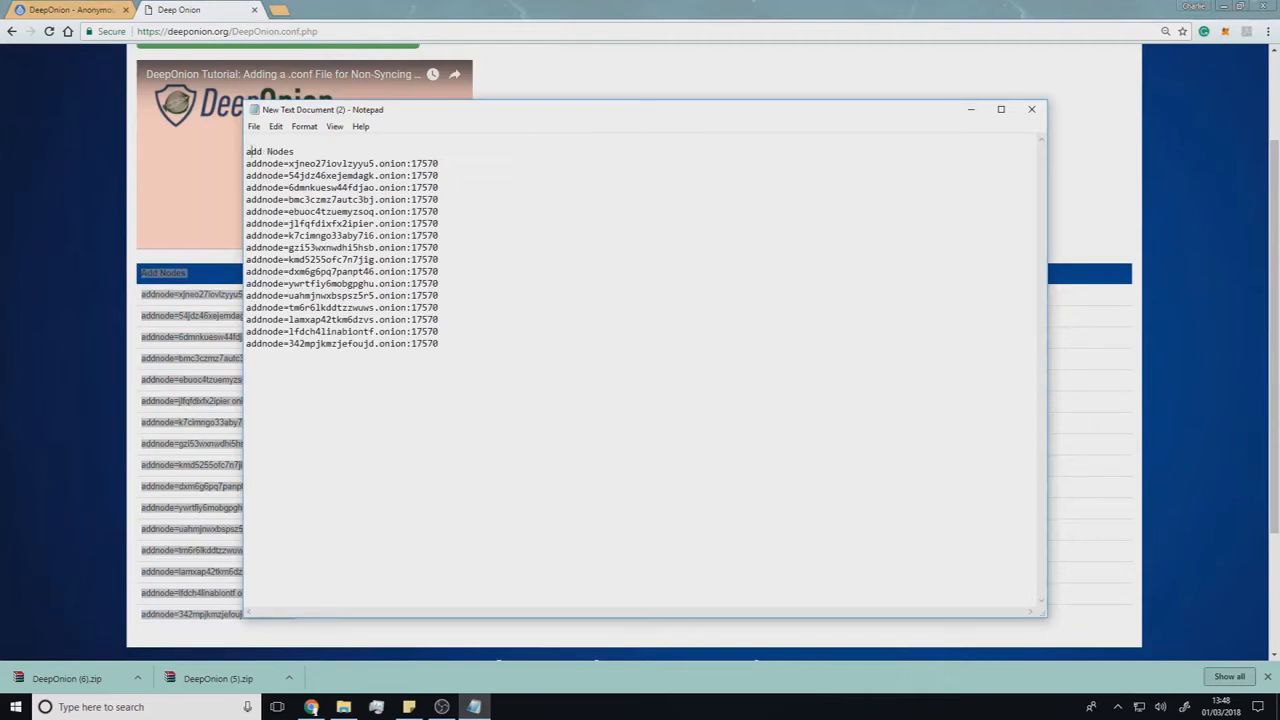
pyautogui.press('Home')
pyautogui.press('BackSpace')
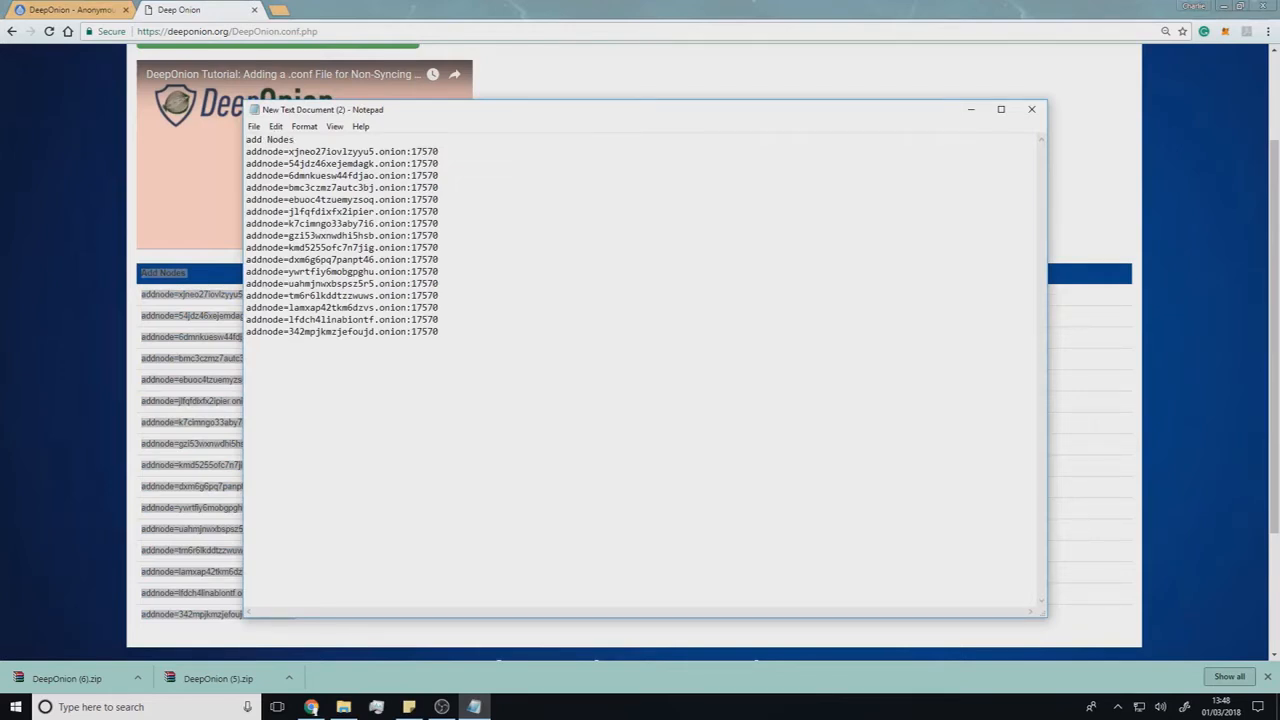
# - Start saving the node list as a new file on the desktop, with the file name DeepOnion.conf
pyautogui.click(254, 127)
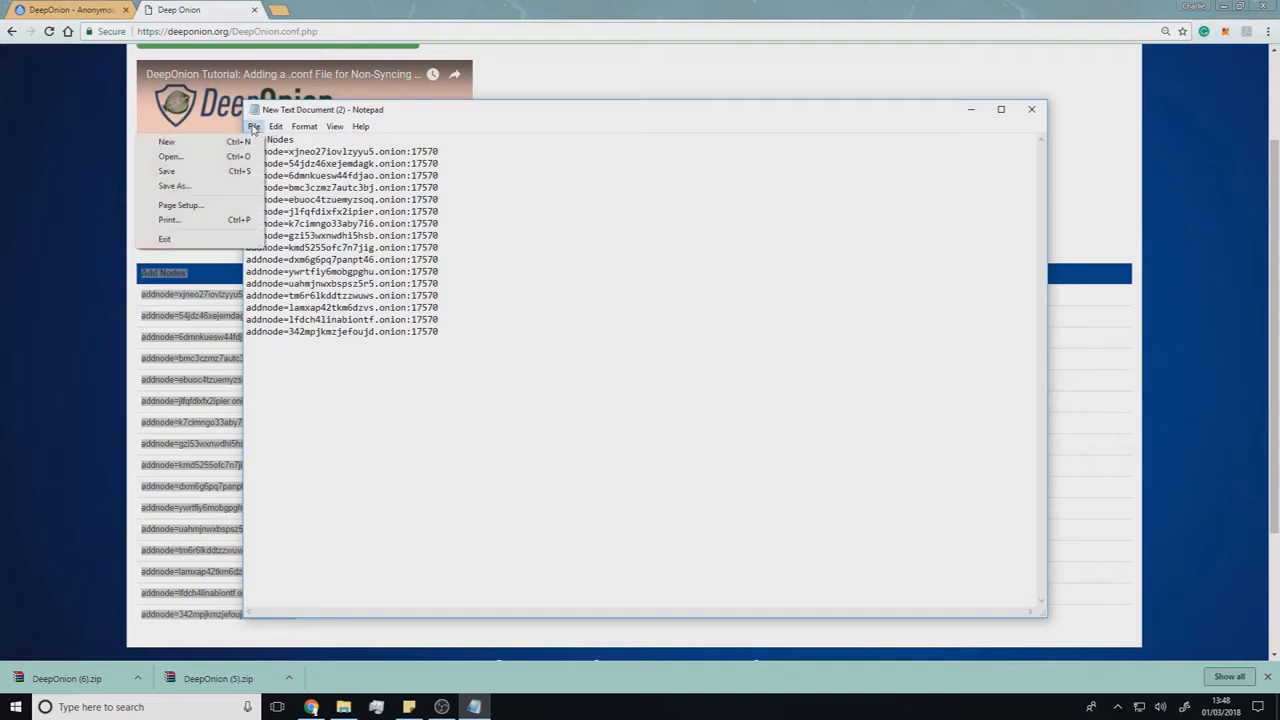
pyautogui.click(174, 186)
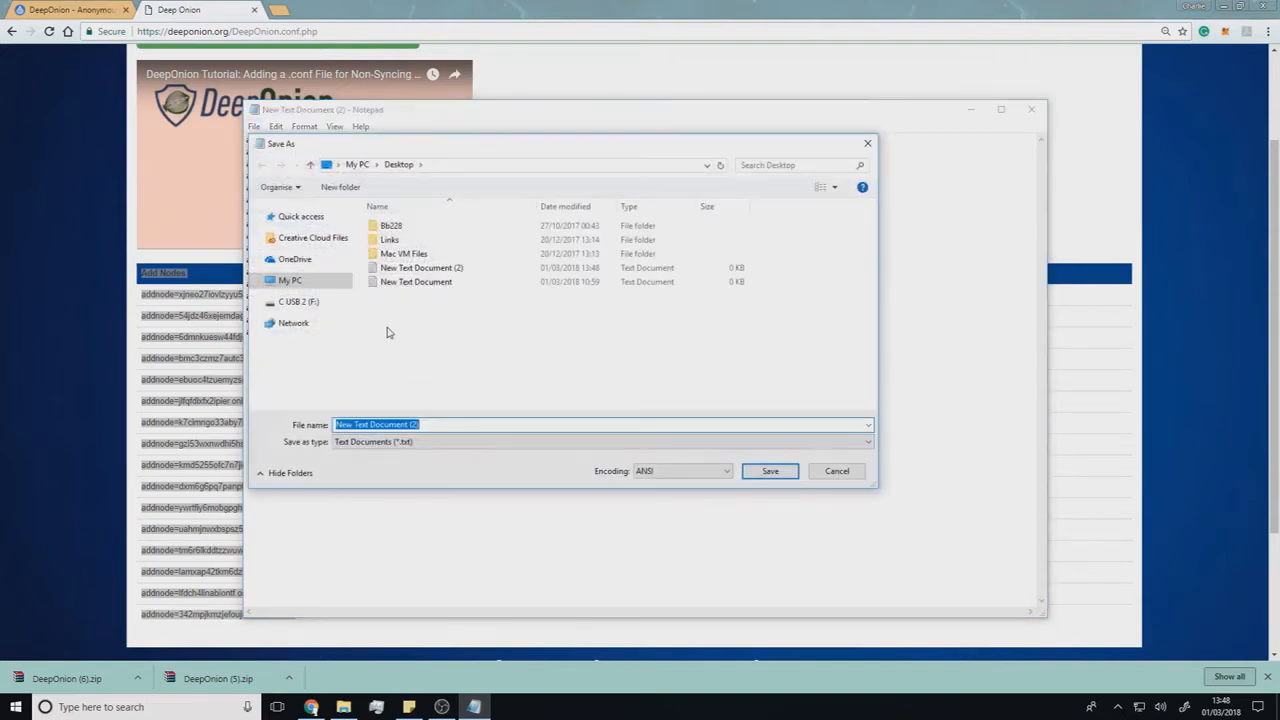
pyautogui.write('Deep')
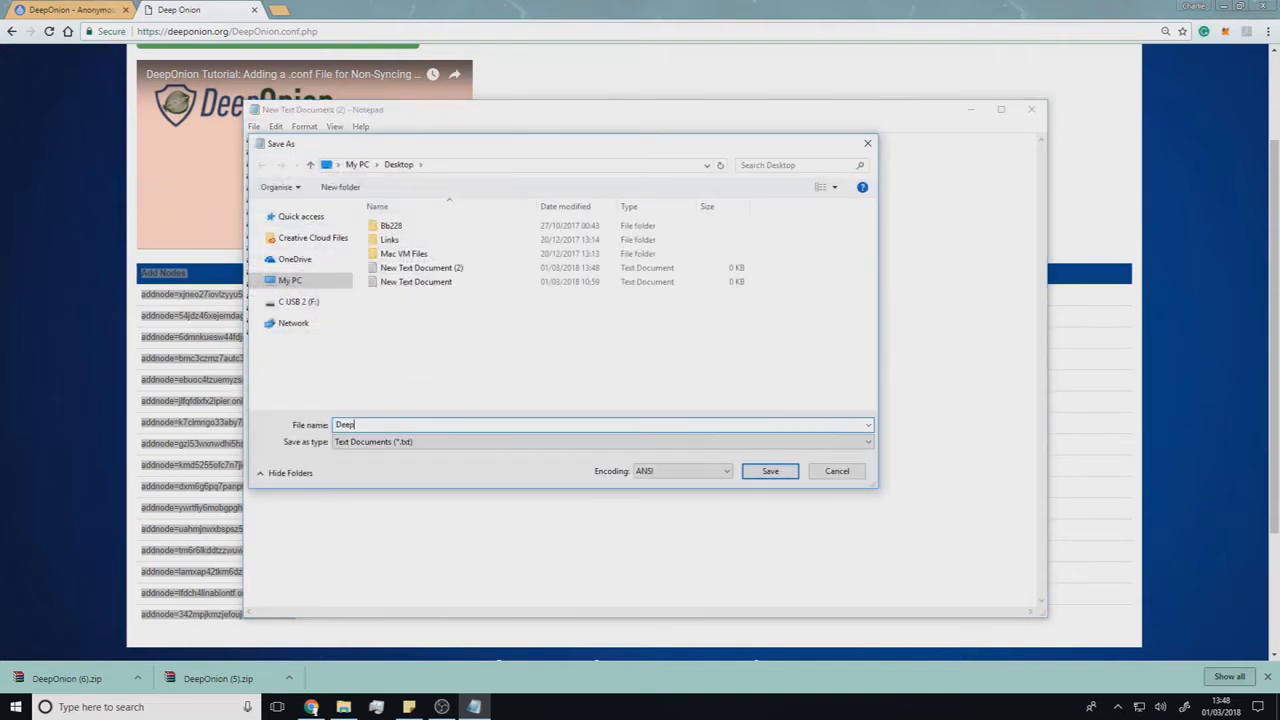
pyautogui.write('ONi')
pyautogui.press('BackSpace')
pyautogui.press('BackSpace')
pyautogui.write('on.conf')
# - Set the file type to All Files, save the node list, and close the text editor
pyautogui.click(431, 447)
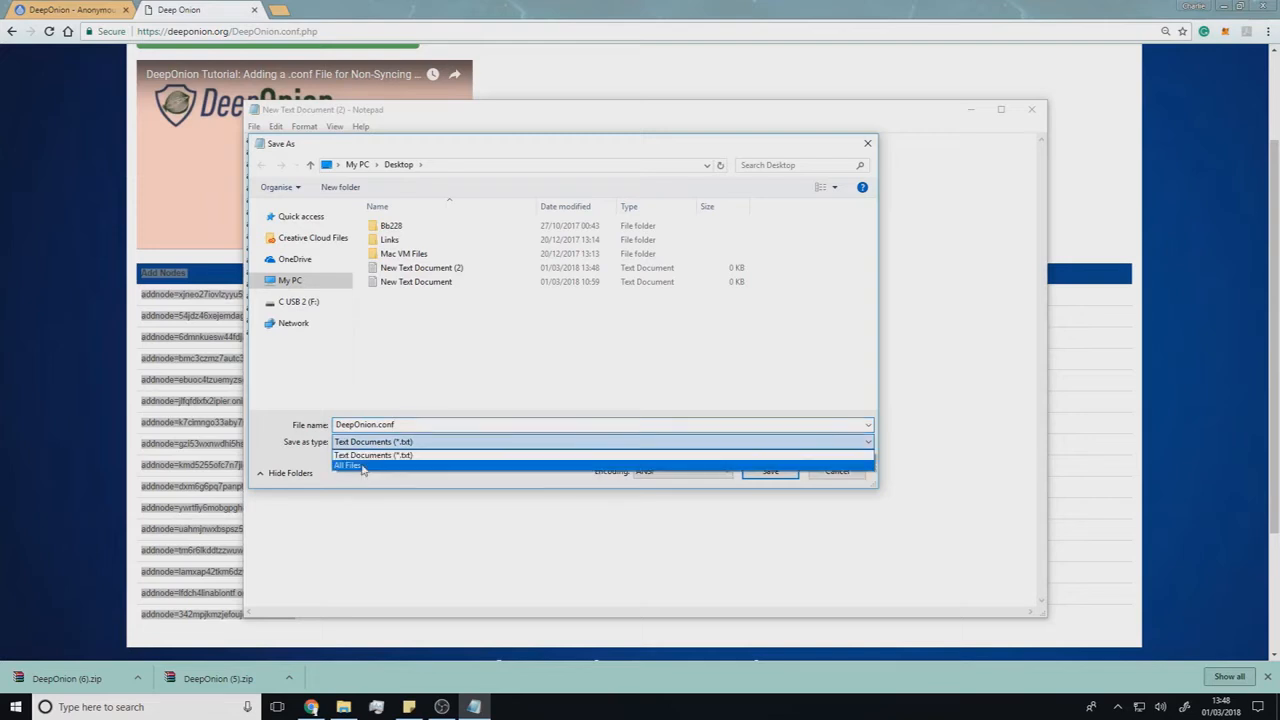
pyautogui.click(365, 465)
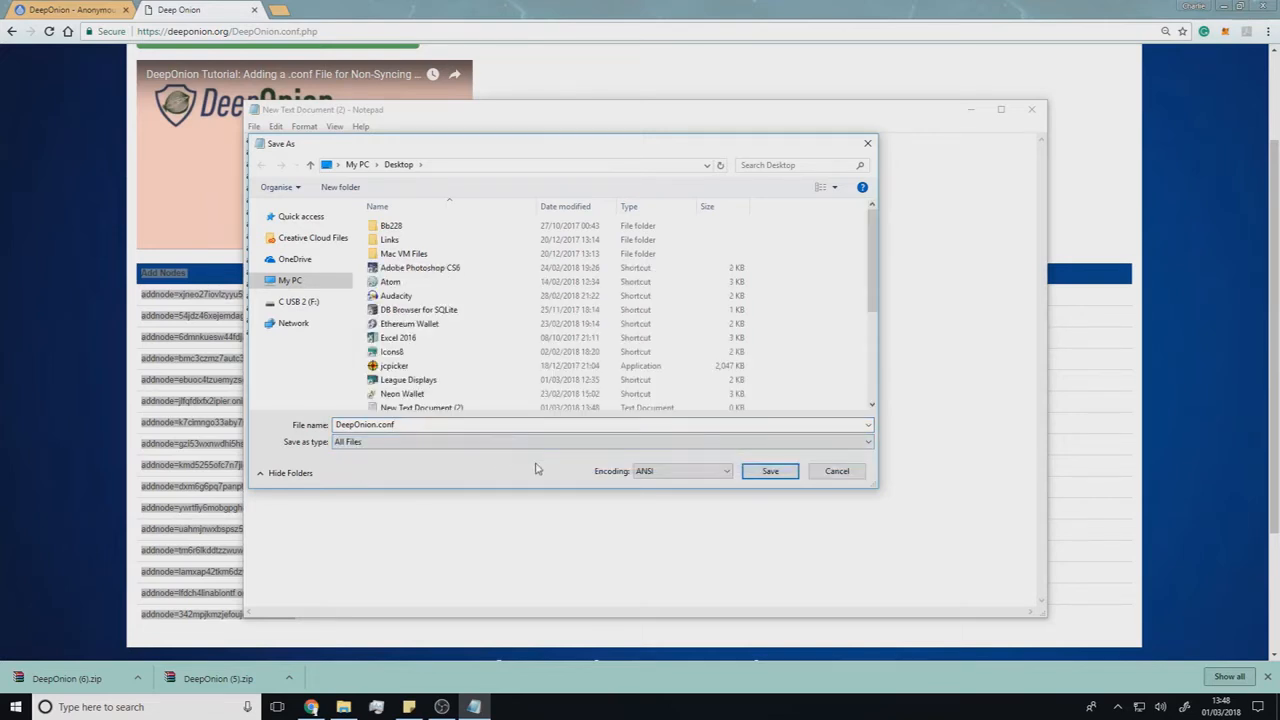
pyautogui.click(770, 471)
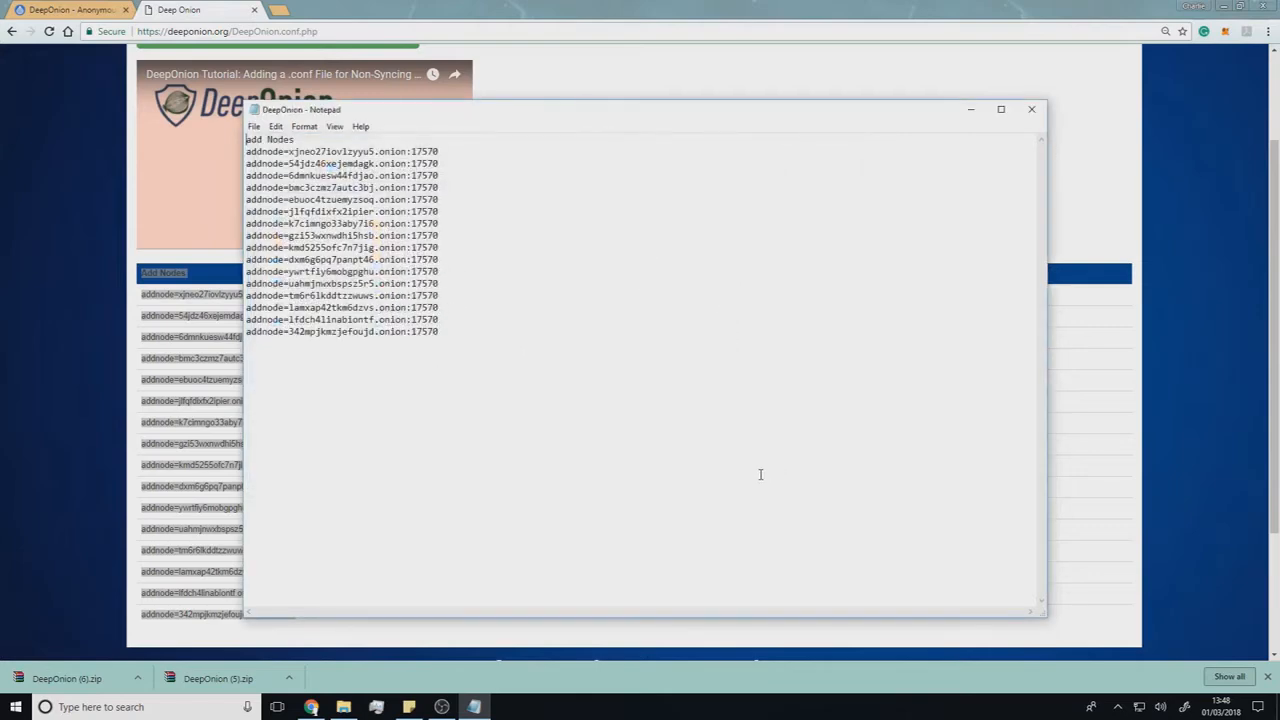
pyautogui.click(1032, 109)
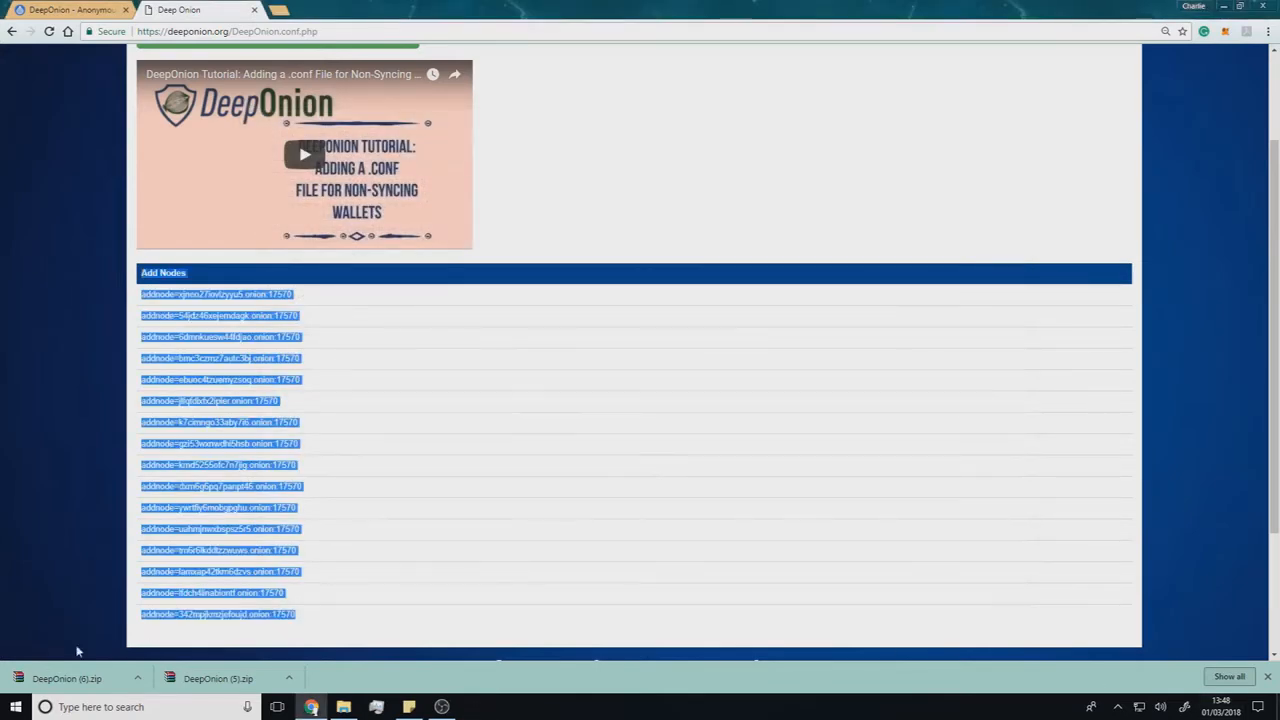
# - Place the downloaded DeepOnion (6).zip on the desktop, extract DeepOnion-qt.exe from it to the desktop, and minimize the archive window
pyautogui.moveTo(18, 680); pyautogui.dragTo(72, 400)
pyautogui.doubleClick(96, 426)
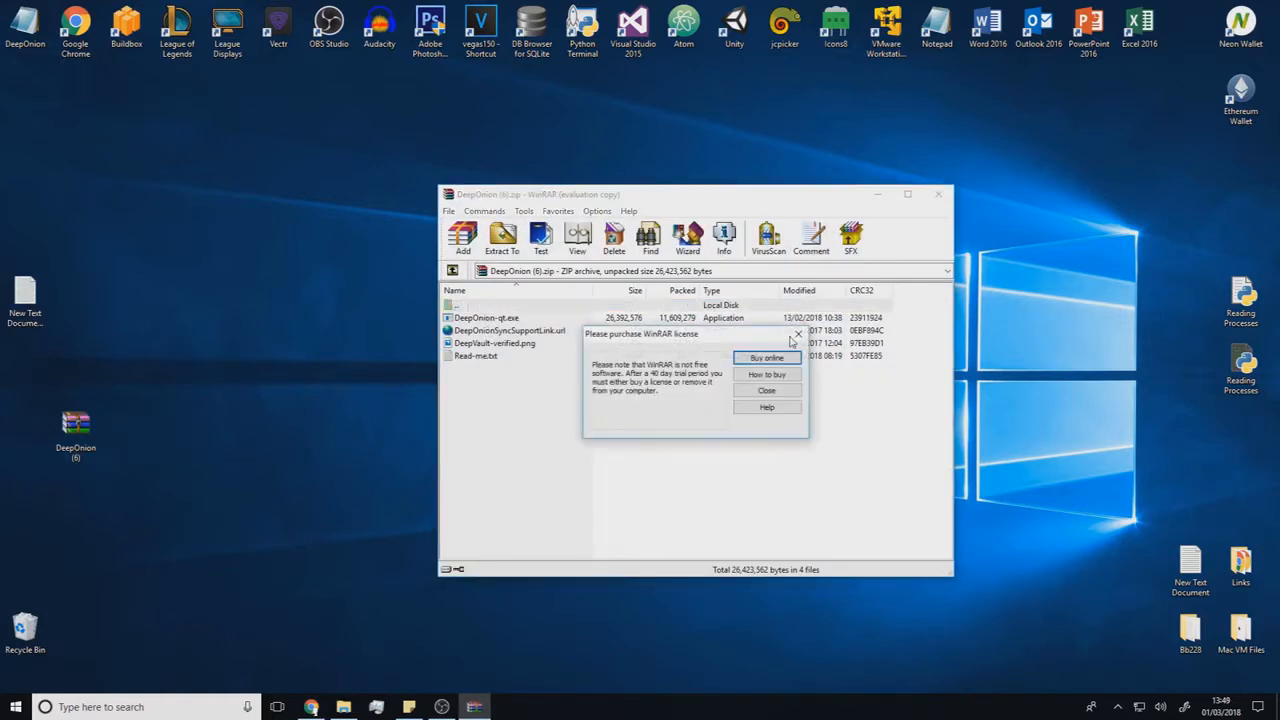
pyautogui.click(798, 333)
pyautogui.moveTo(503, 319); pyautogui.dragTo(88, 364)
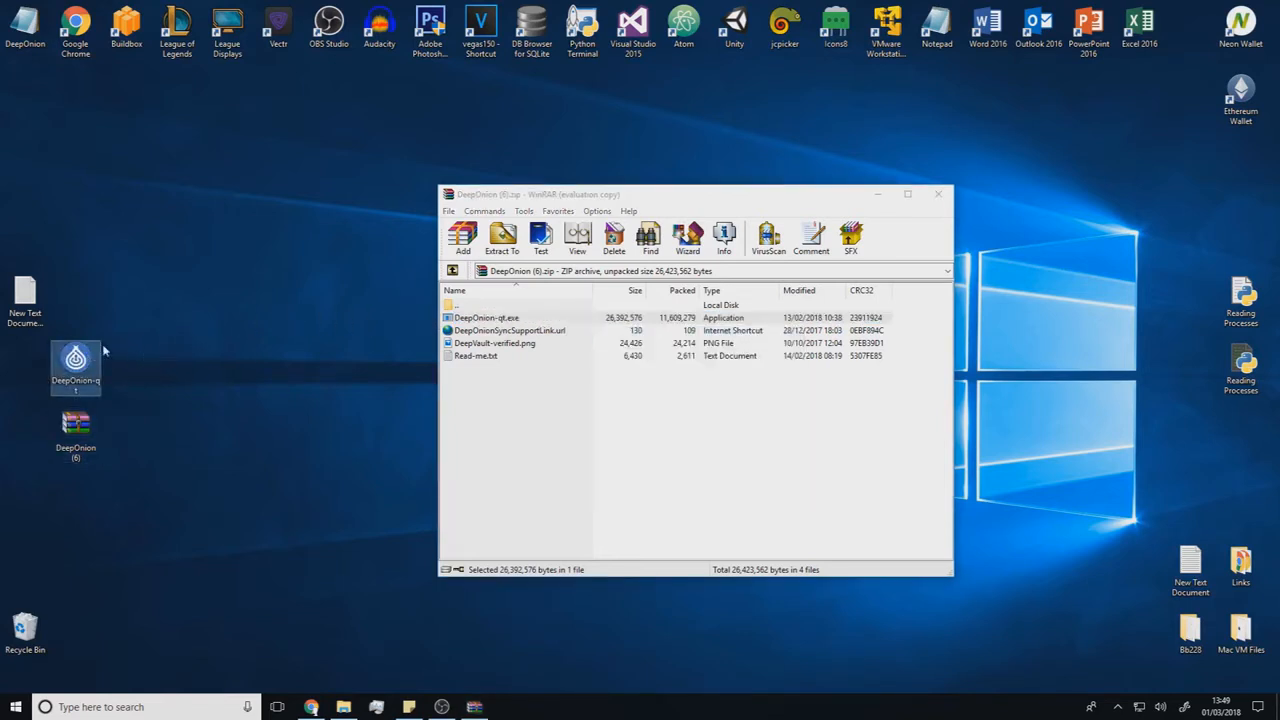
pyautogui.click(877, 194)
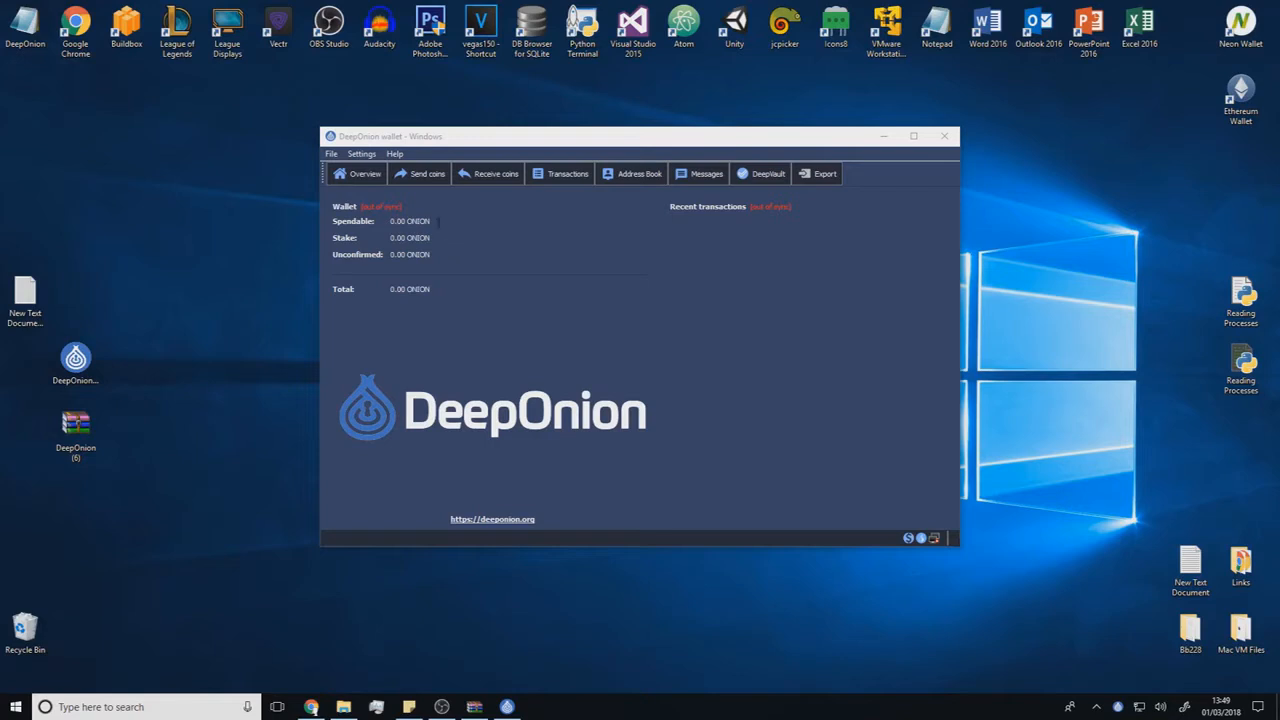
# - Switch to File Explorer, go to %appdata%, and open the DeepOnion folder
pyautogui.click(414, 204)
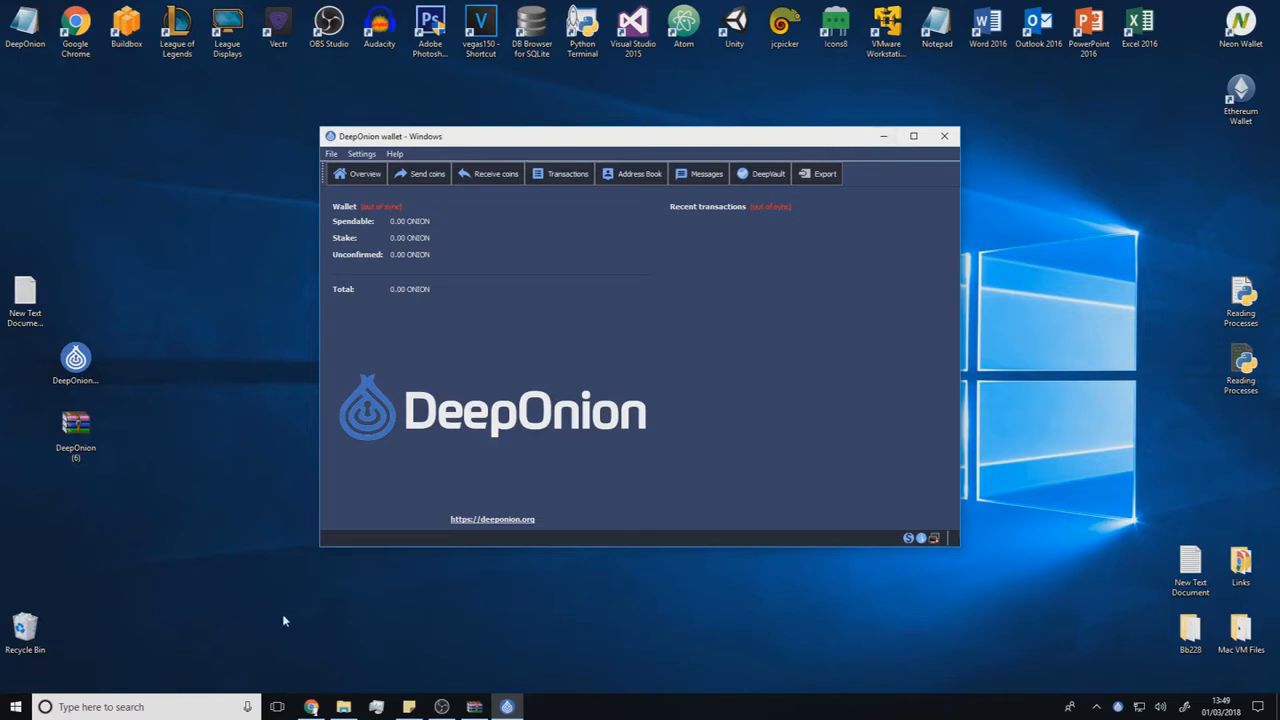
pyautogui.click(343, 707)
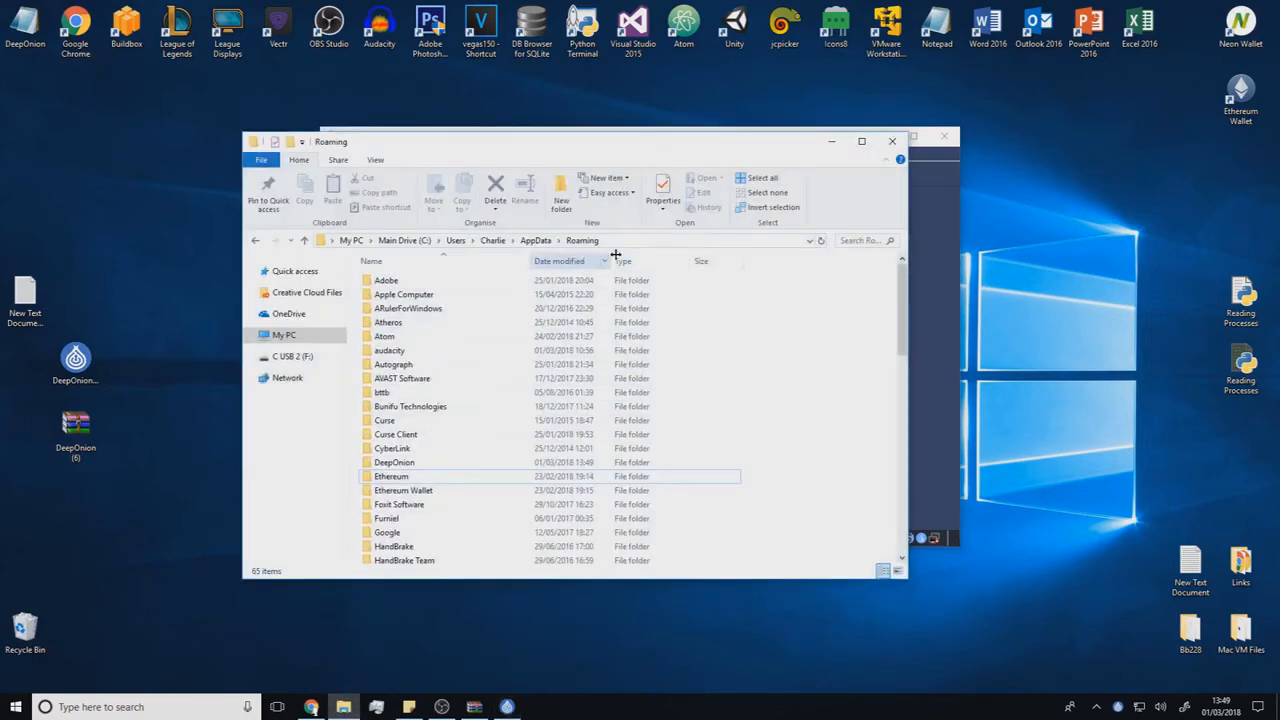
pyautogui.click(643, 240)
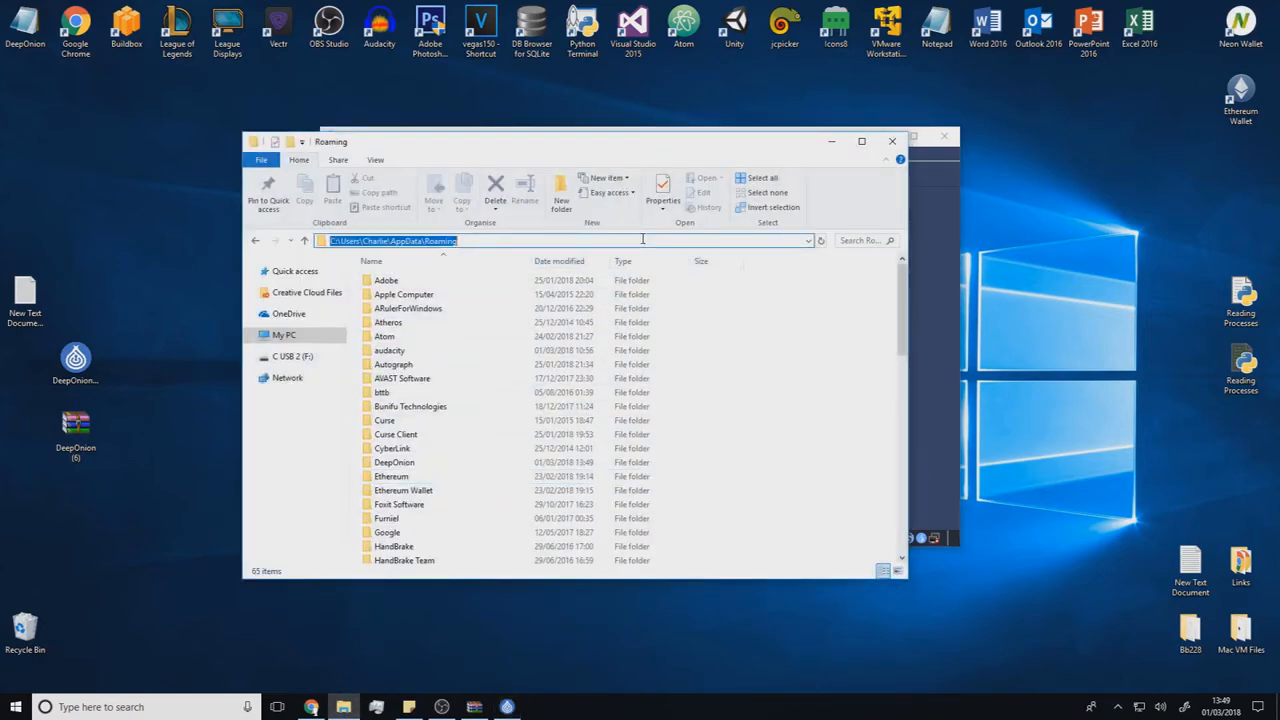
pyautogui.write('%appdaart')
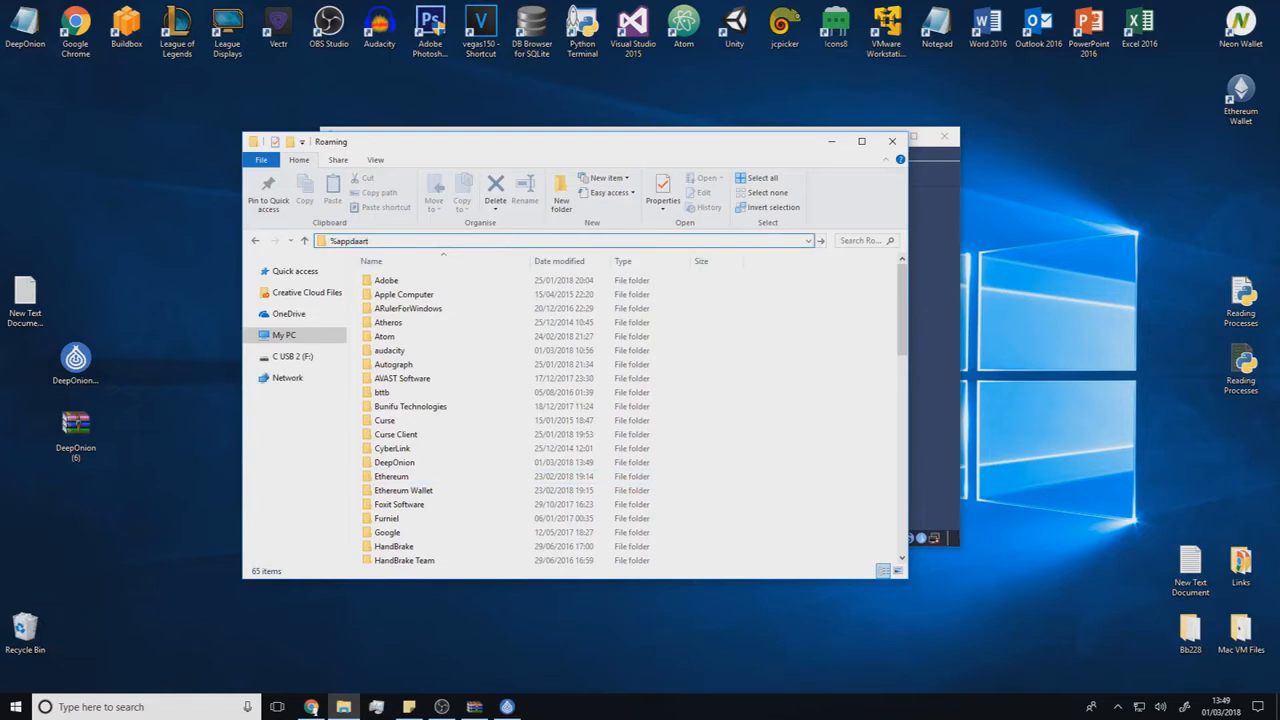
pyautogui.write('ta%')
pyautogui.press('Return')
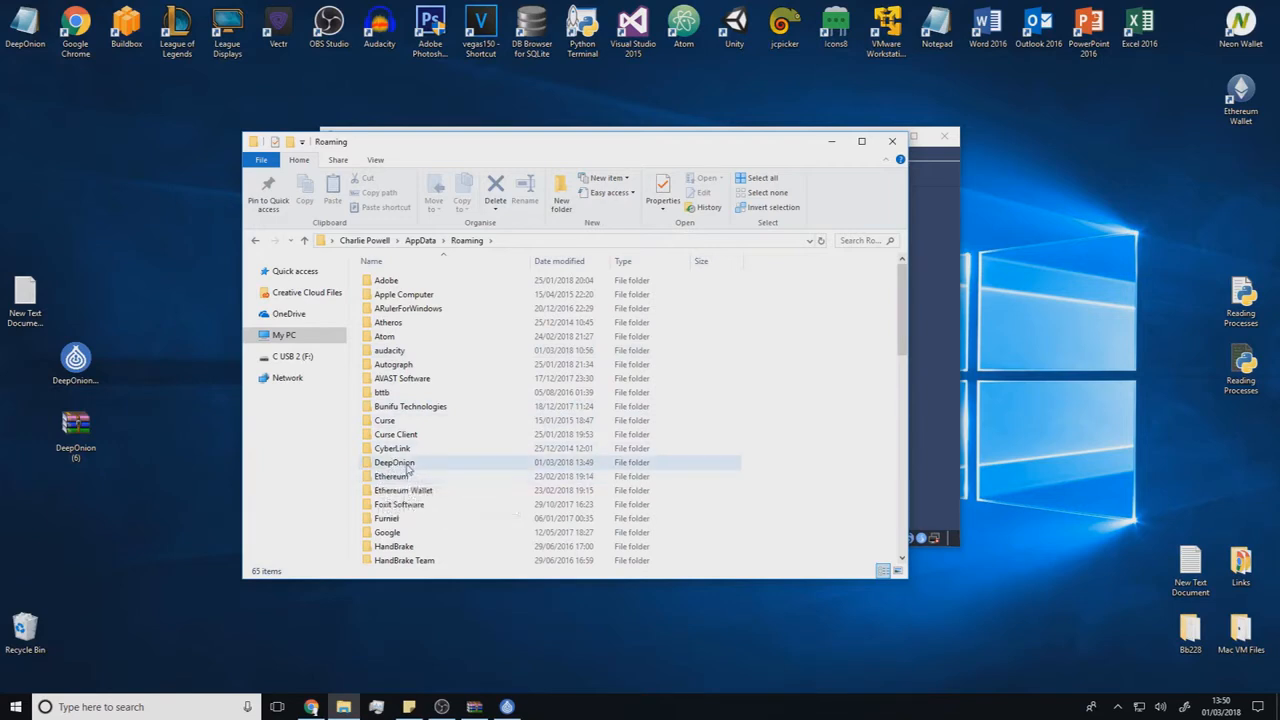
pyautogui.doubleClick(395, 463)
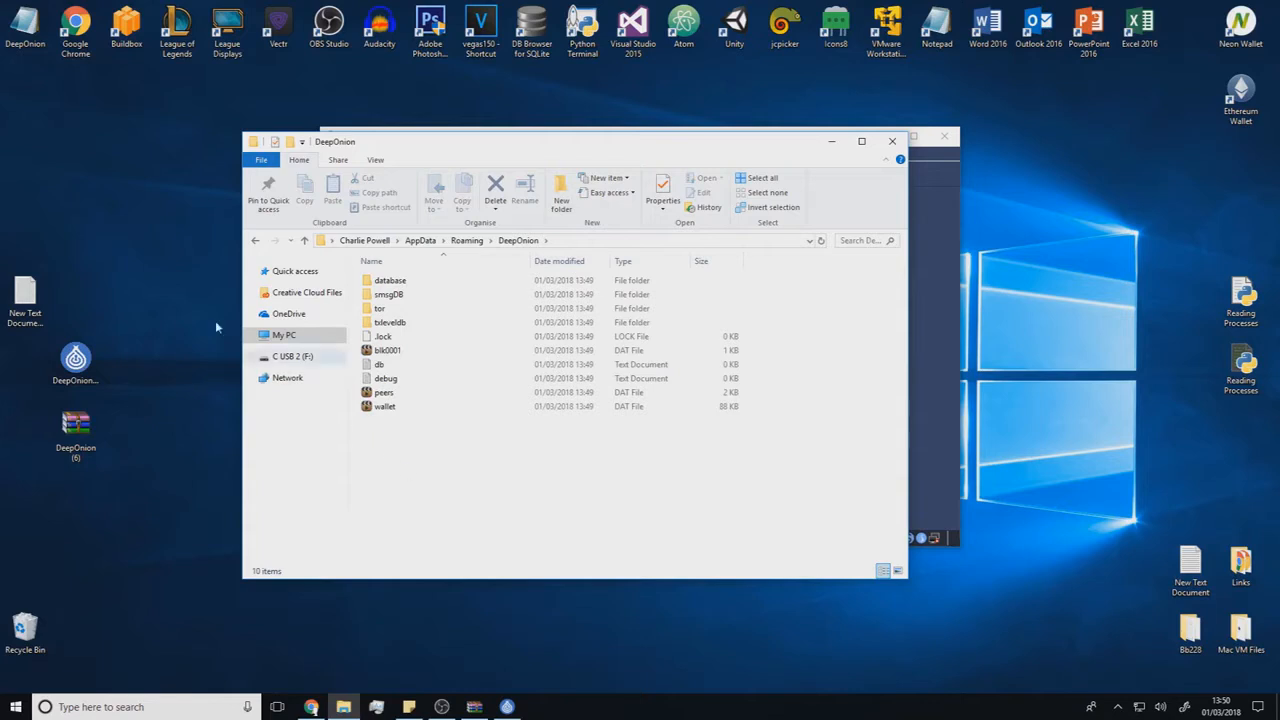
# - Put the DeepOnion.conf file from the desktop into the DeepOnion data folder, and close the folder and wallet windows
pyautogui.moveTo(30, 22); pyautogui.dragTo(425, 456)
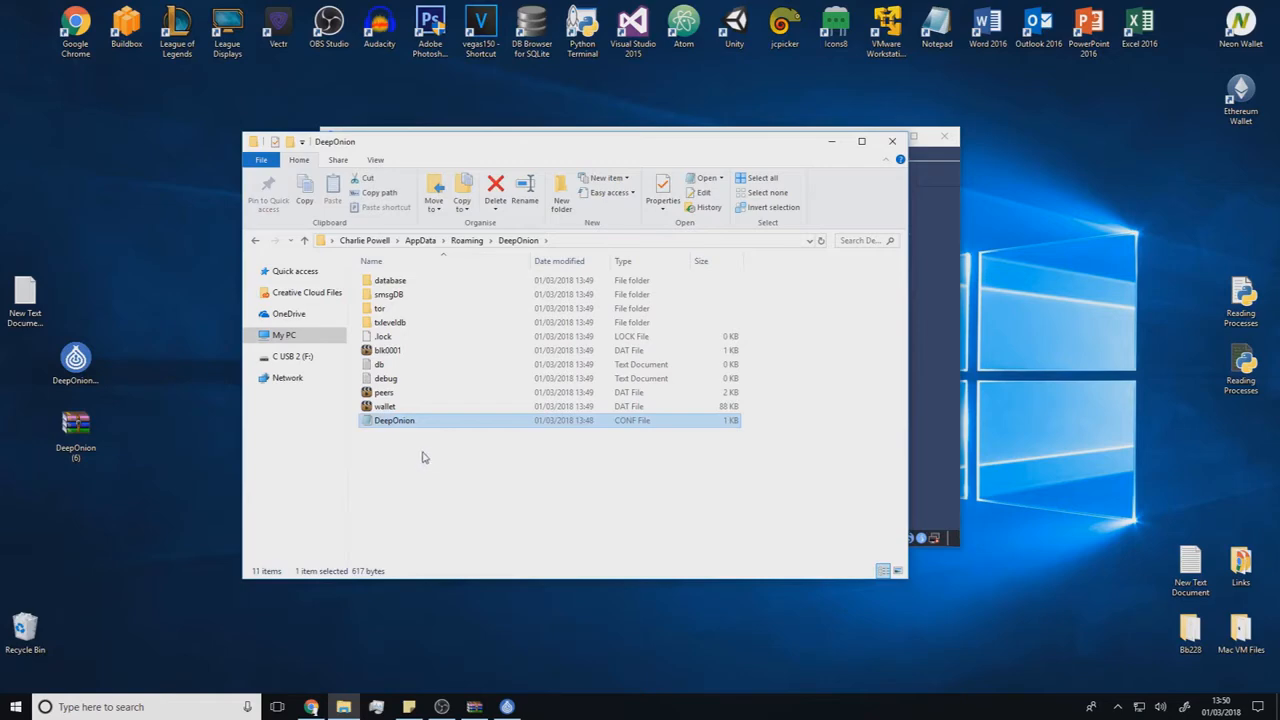
pyautogui.click(889, 142)
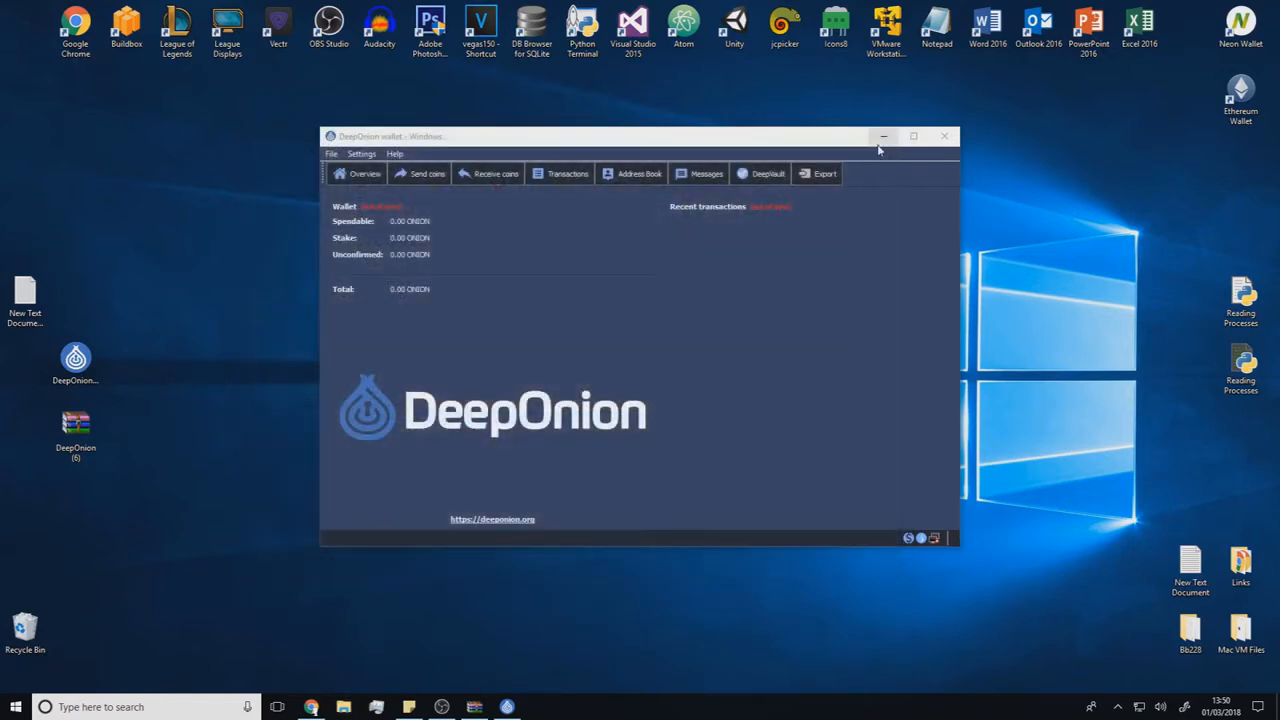
pyautogui.click(940, 141)
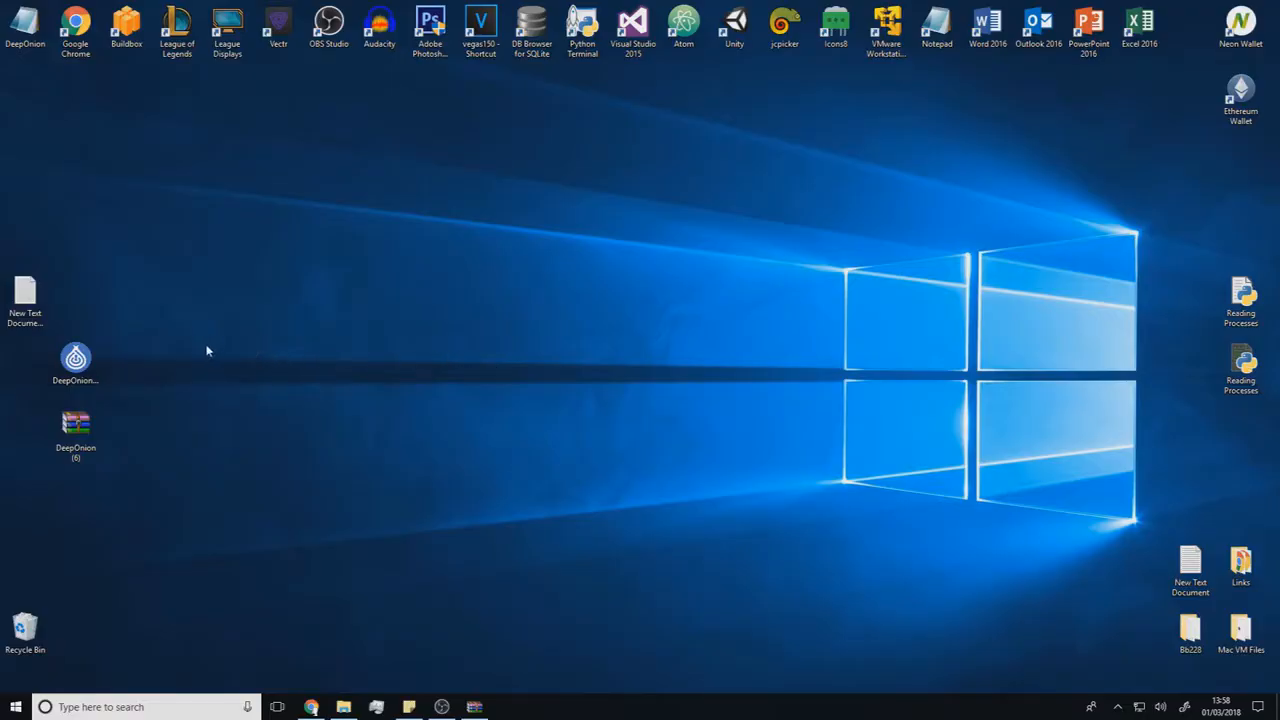
# - Launch the DeepOnion wallet from the desktop and encrypt it with a new passphrase, entering and repeating the passphrase and confirming the encryption
pyautogui.doubleClick(86, 356)
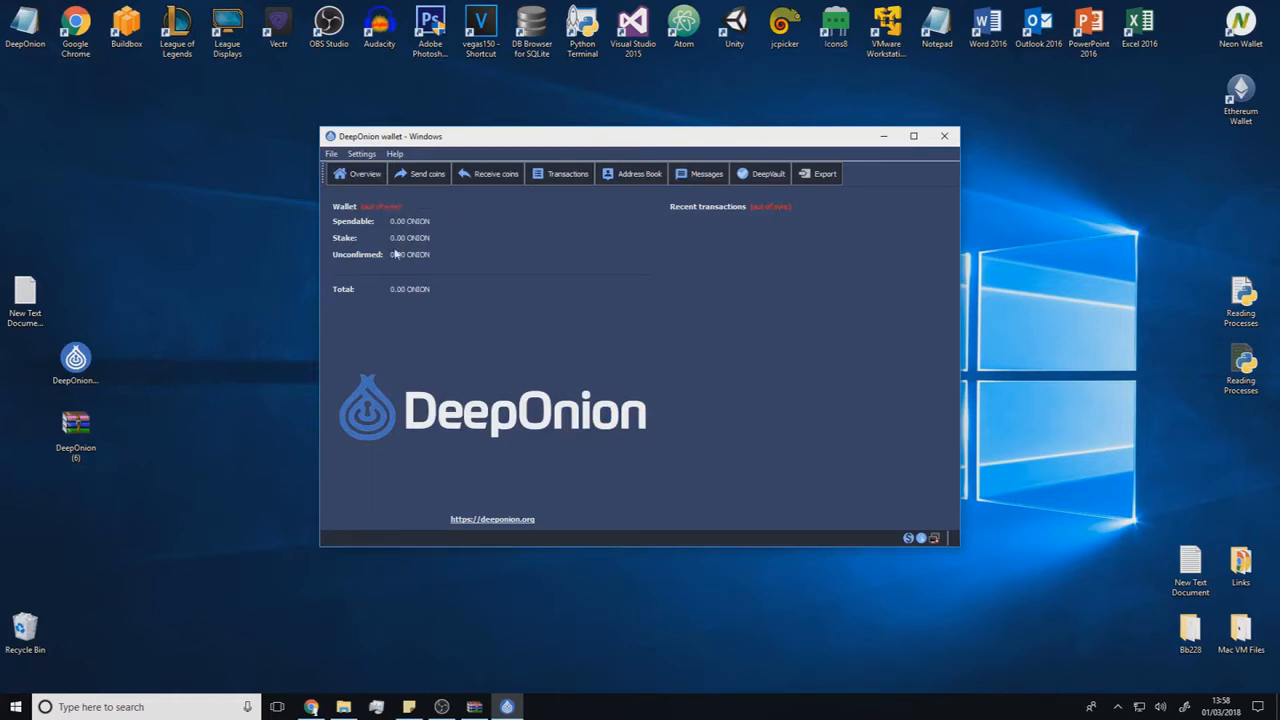
pyautogui.click(361, 155)
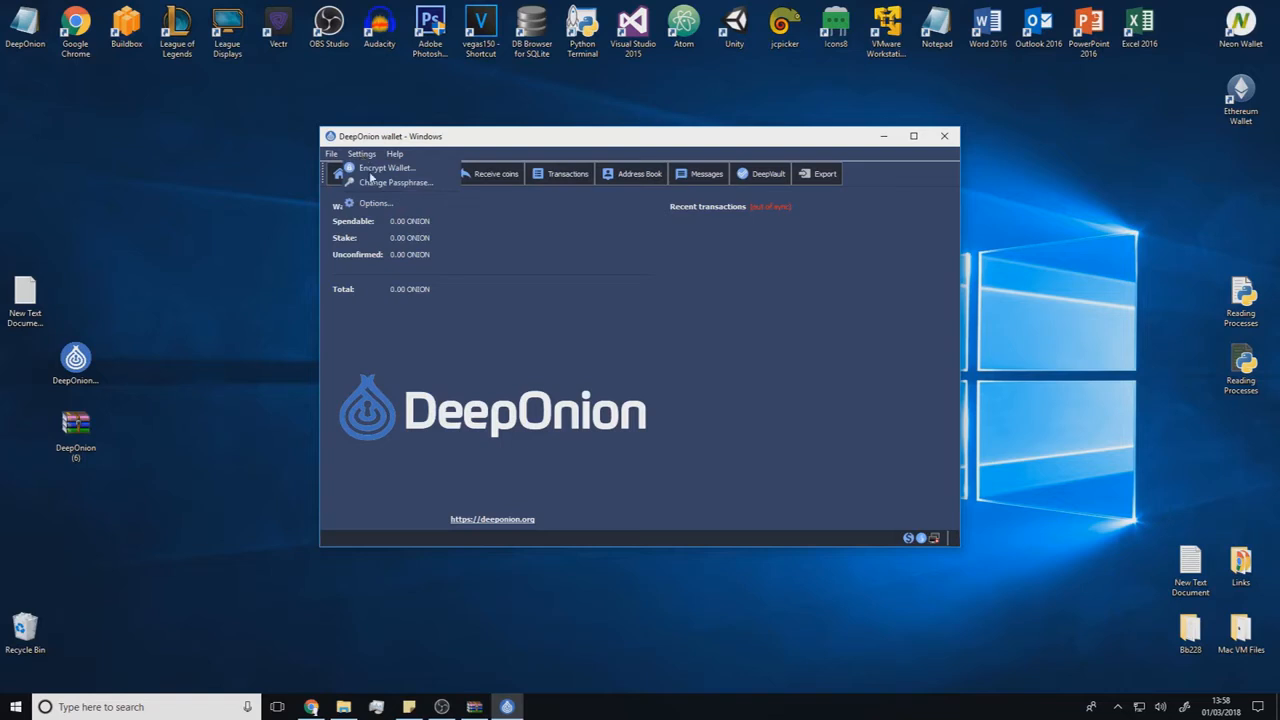
pyautogui.click(370, 169)
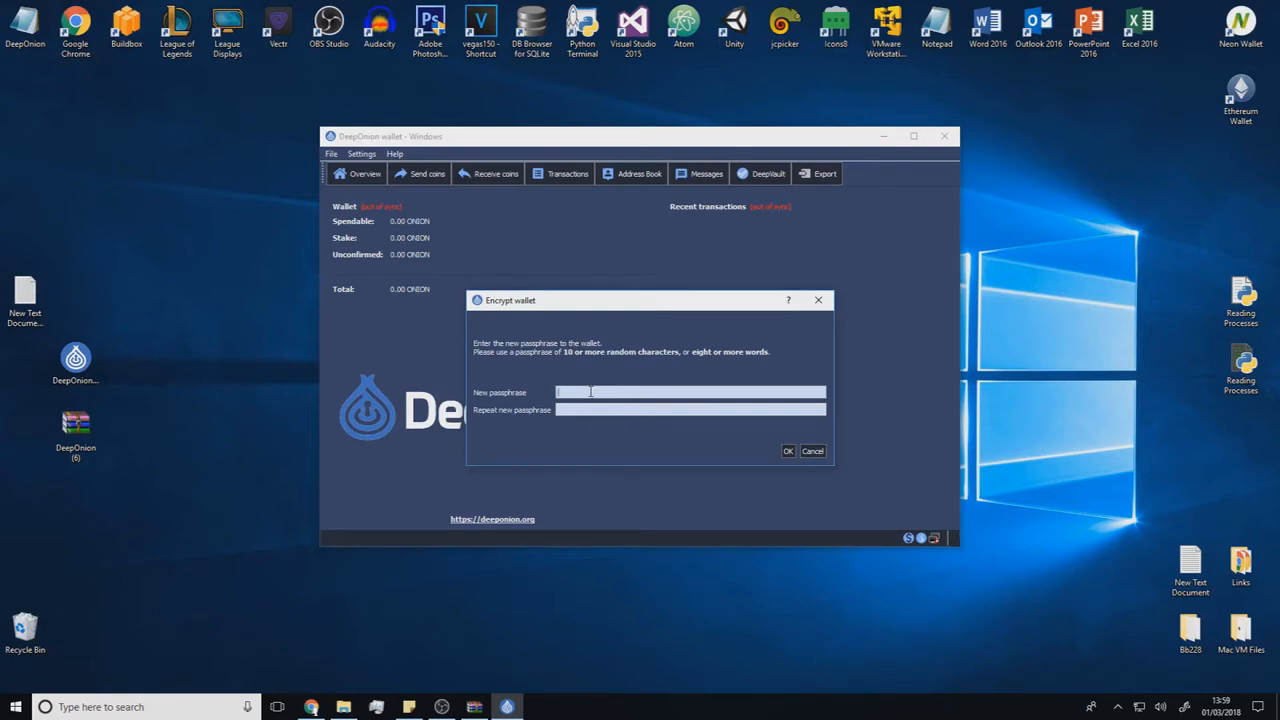
pyautogui.write('***********')
pyautogui.press('Tab')
pyautogui.write('***********')
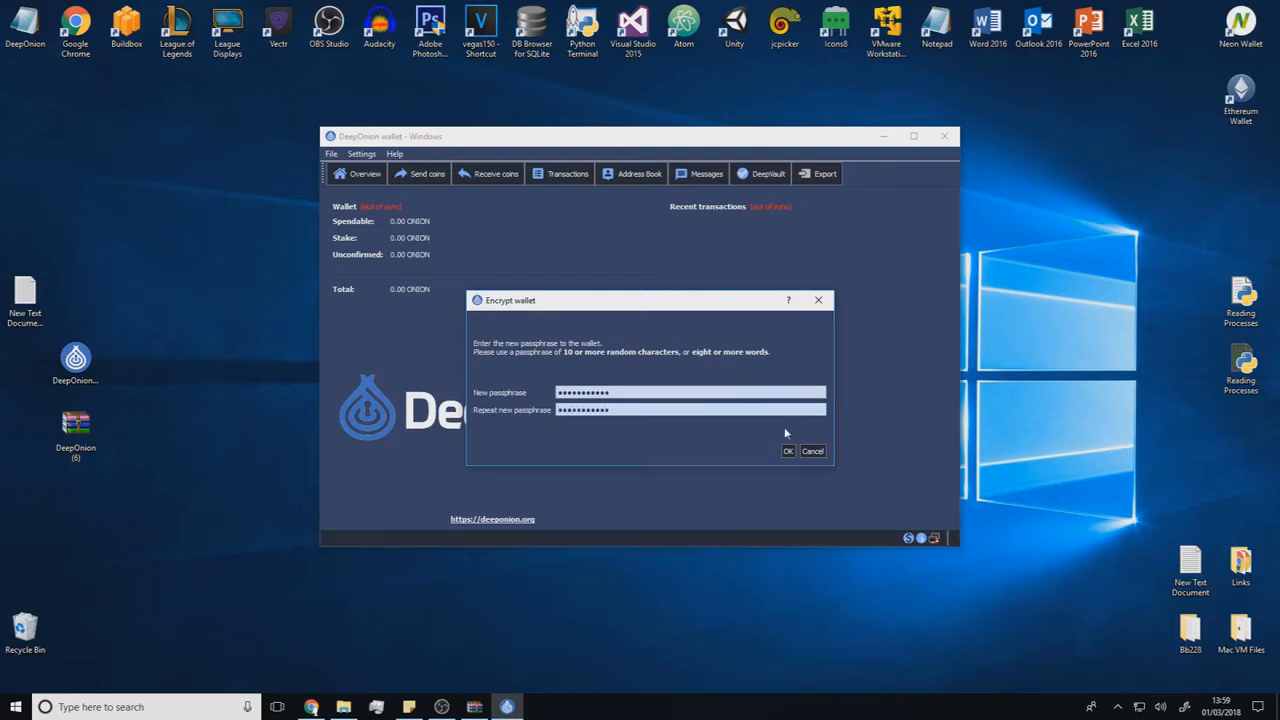
pyautogui.click(788, 452)
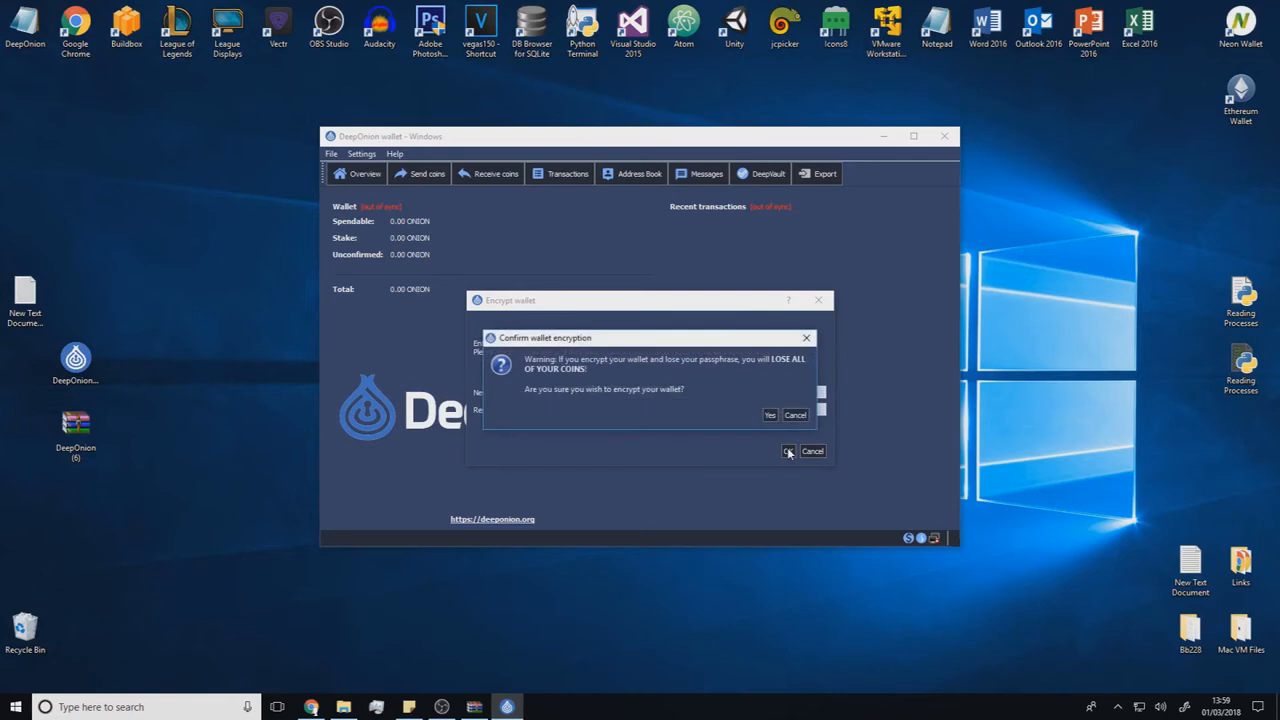
pyautogui.click(770, 423)
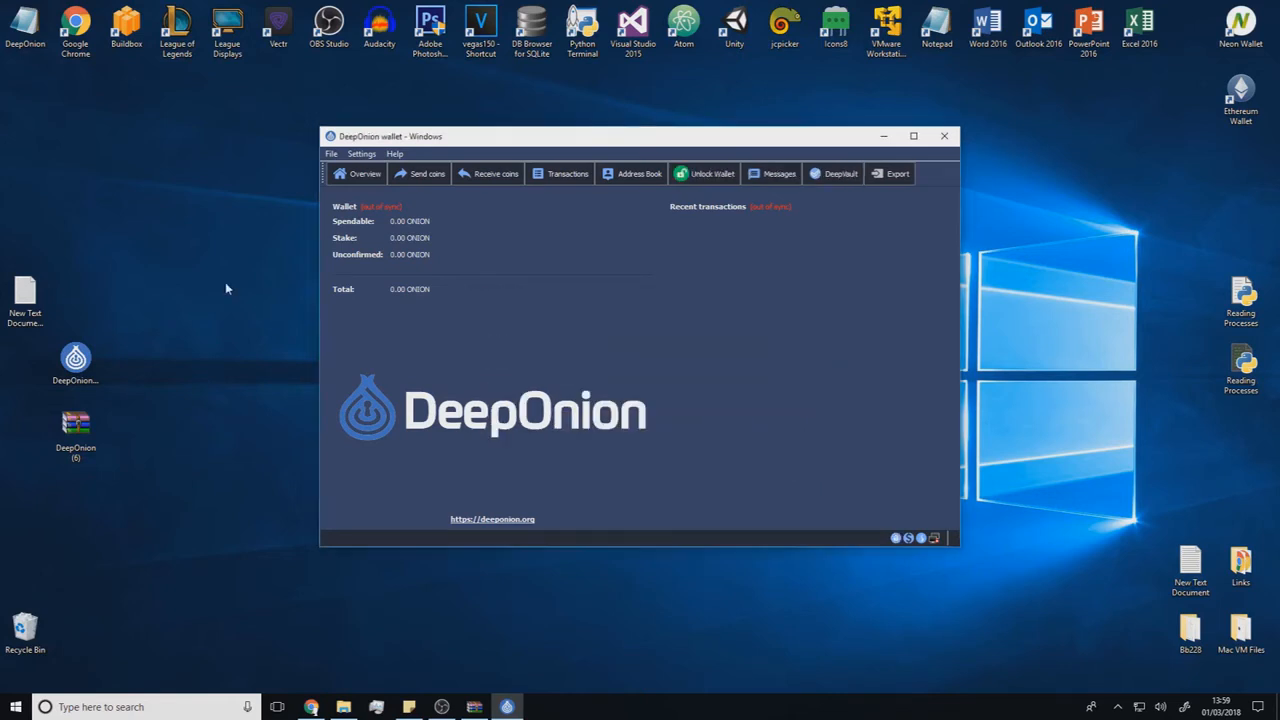
# - Unlock the wallet for staking only by entering the wallet passphrase, and check the network connection status
pyautogui.click(688, 178)
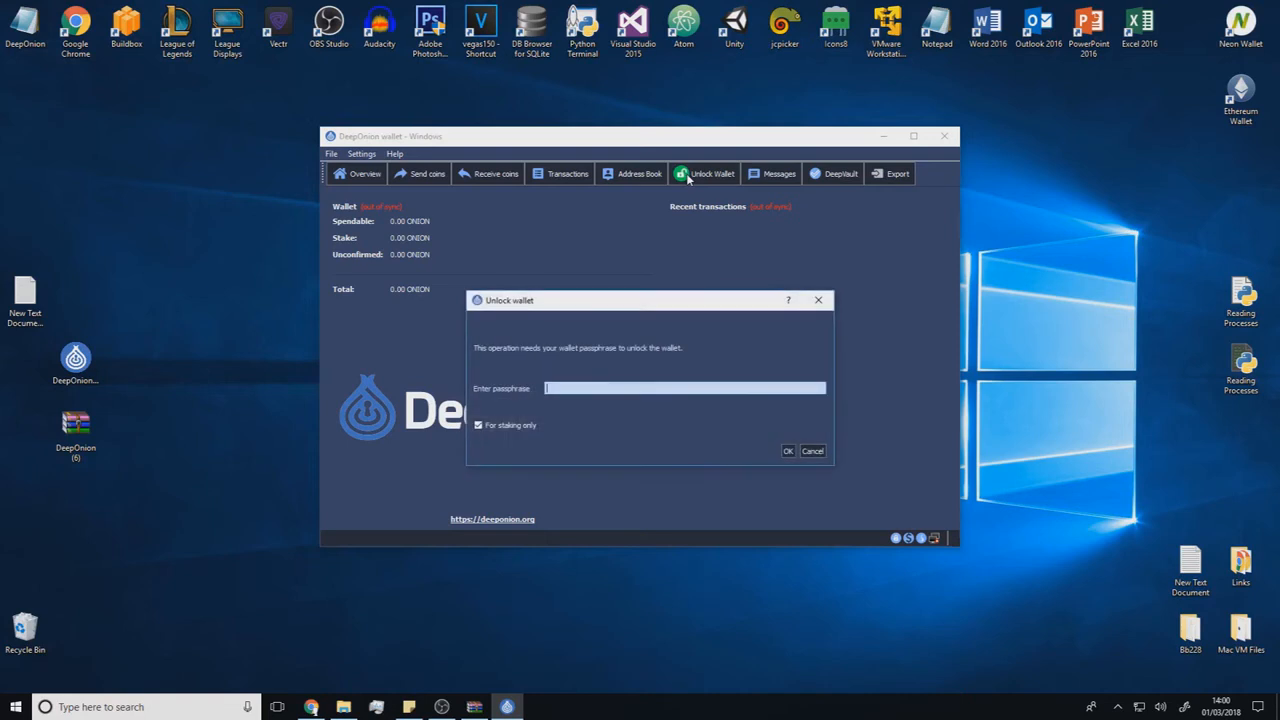
pyautogui.write('************')
pyautogui.press('Return')
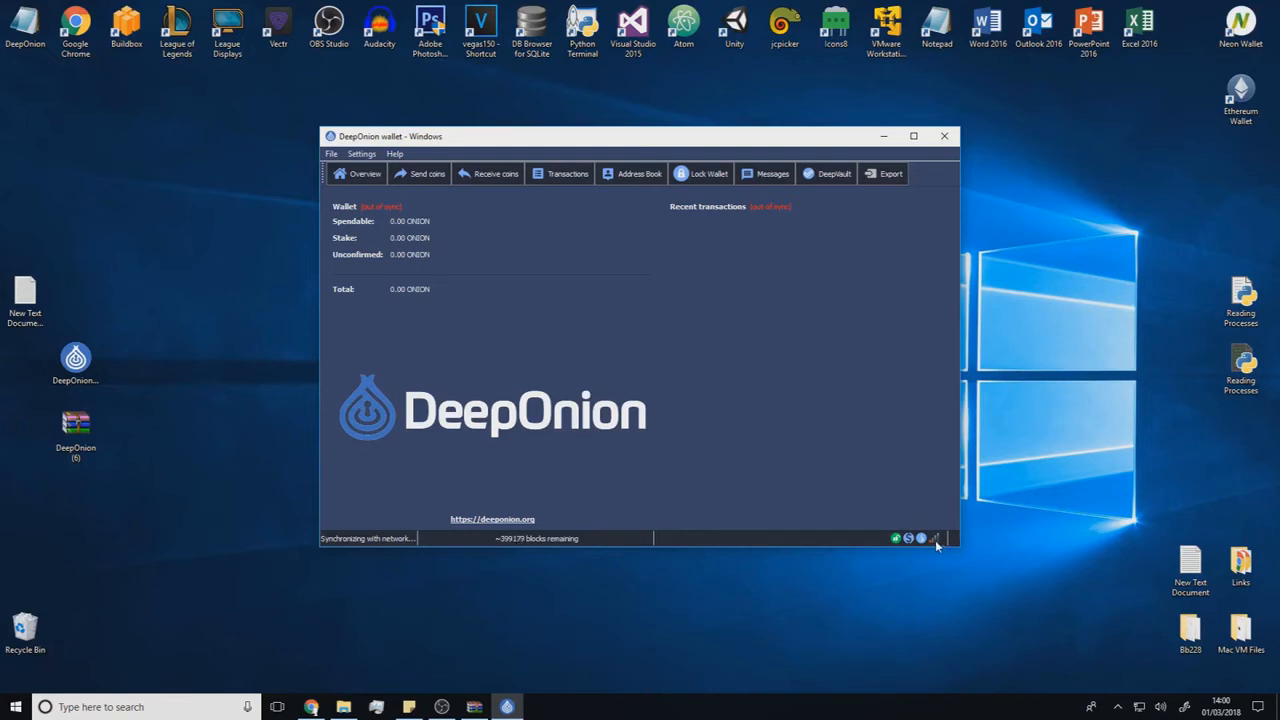
pyautogui.moveTo(936, 545)
# - View the form for sending coins, and copy the wallet's unlabelled receiving address
pyautogui.click(422, 175)
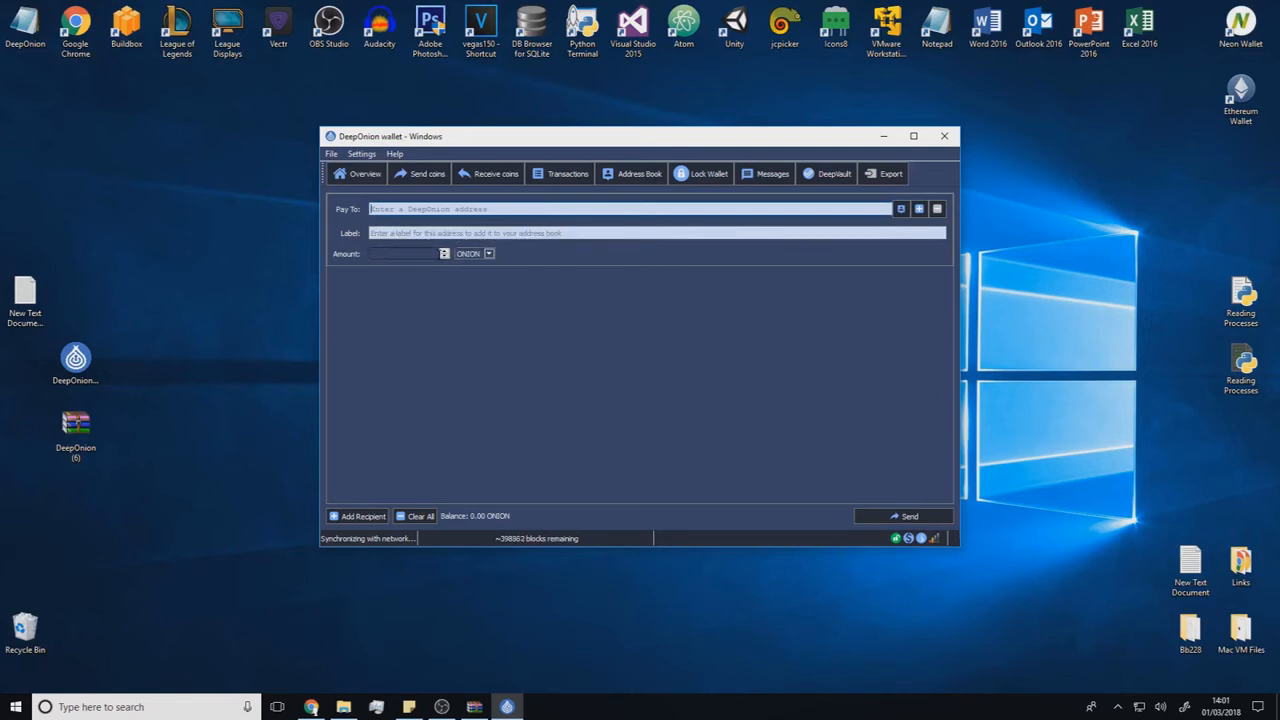
pyautogui.click(470, 175)
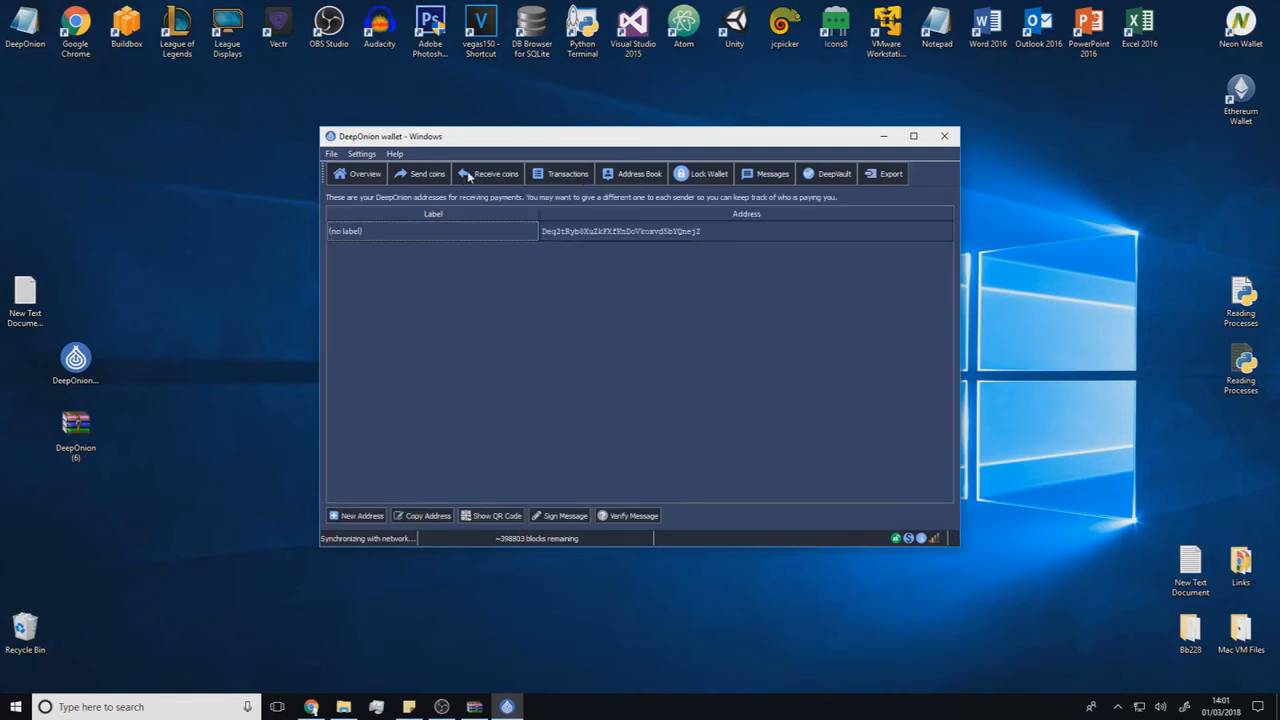
pyautogui.click(612, 233)
pyautogui.rightClick(597, 231)
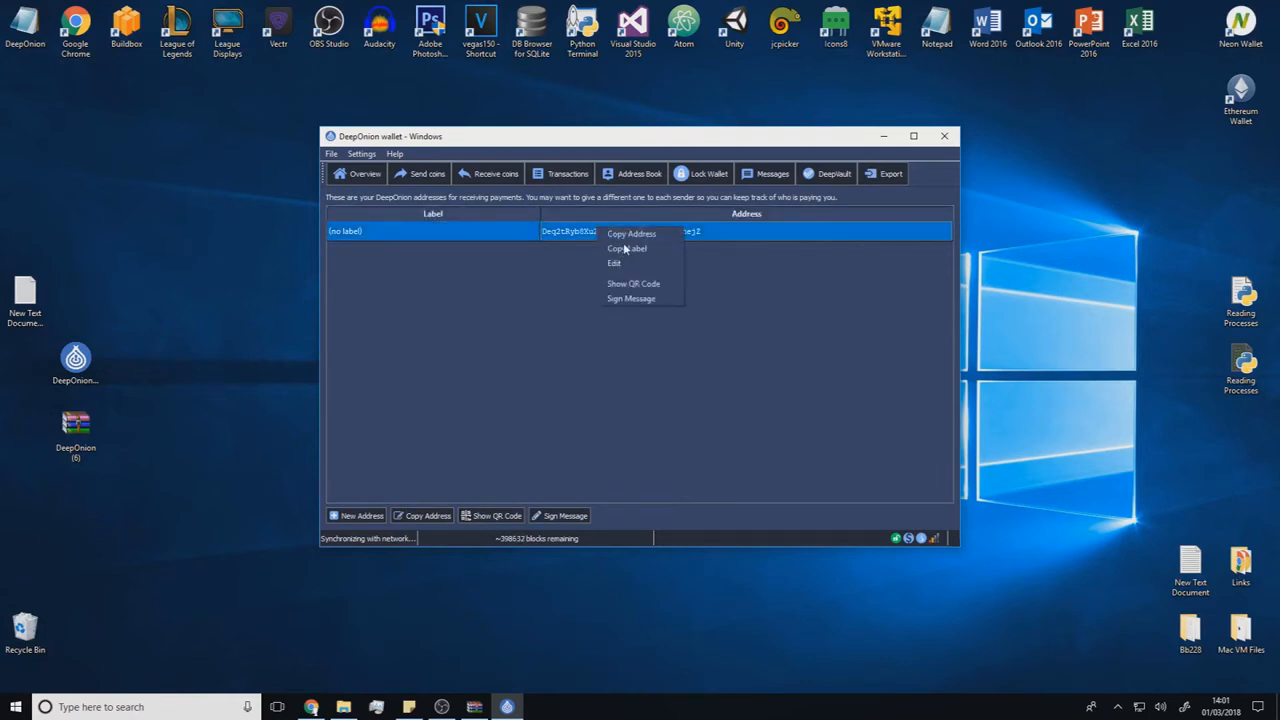
pyautogui.click(626, 237)
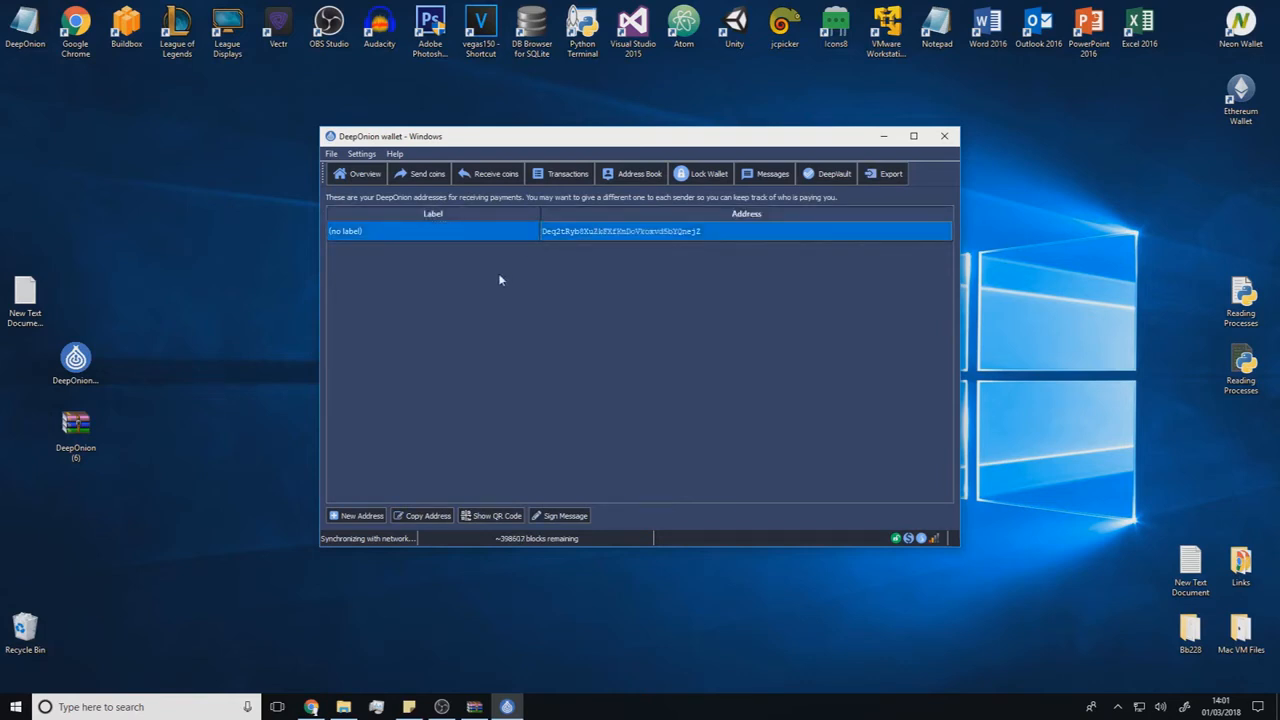
# - Look through the wallet's transaction history, address book and file commands
pyautogui.click(555, 175)
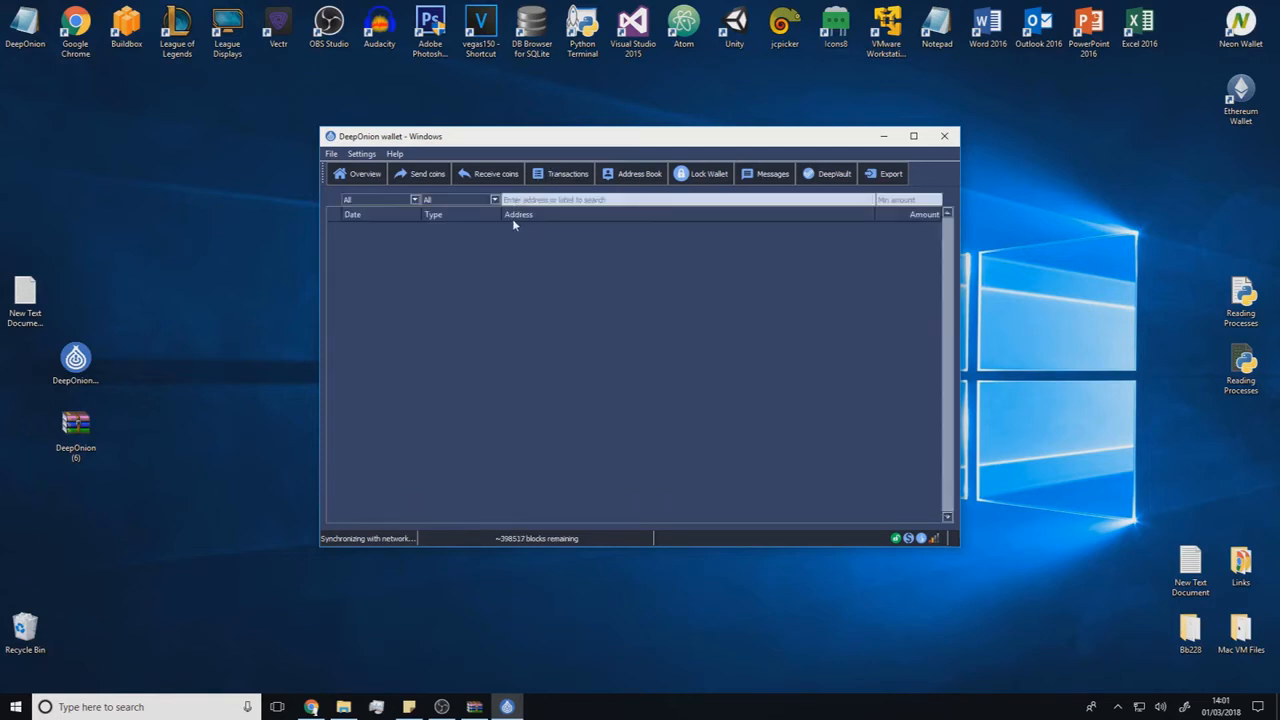
pyautogui.click(608, 175)
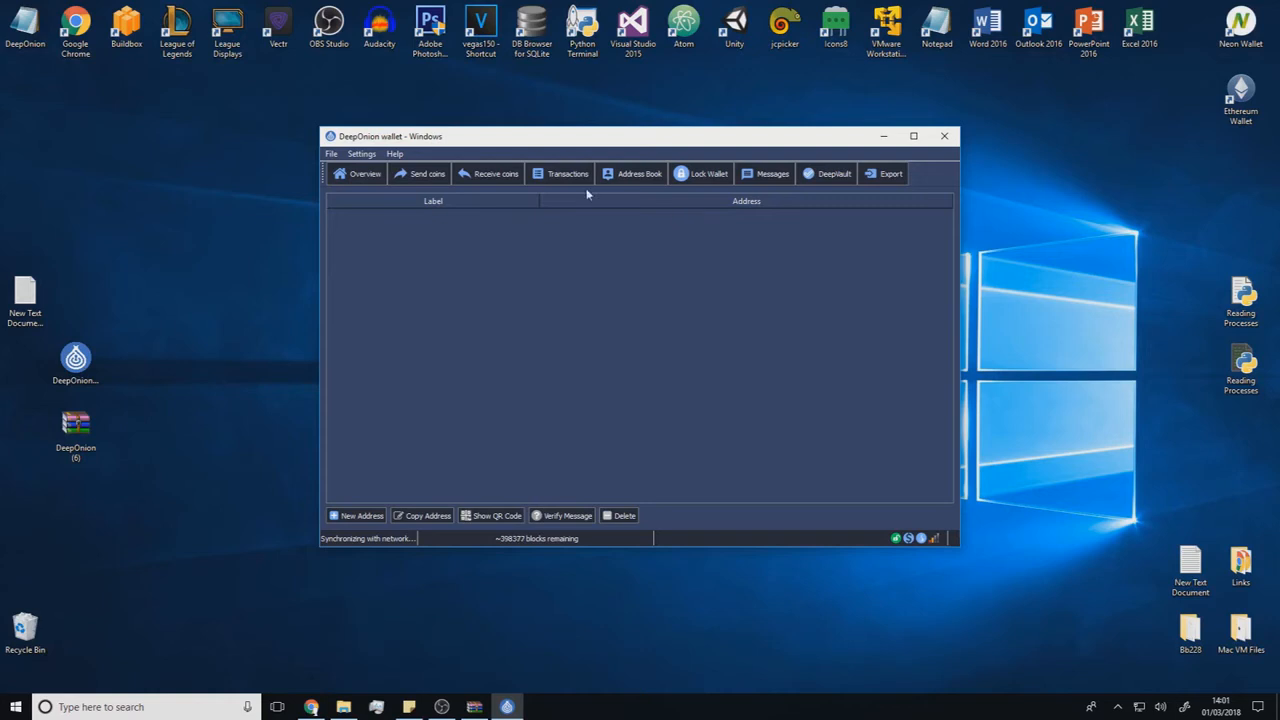
pyautogui.click(330, 155)
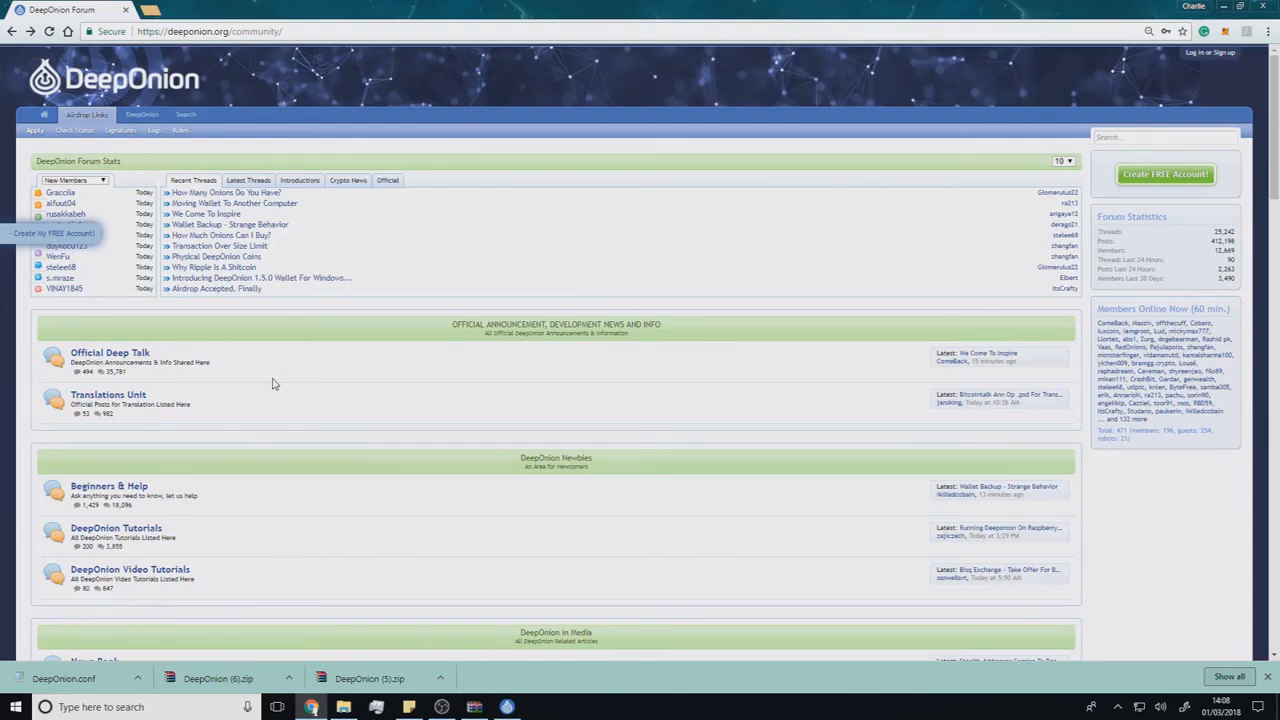
# - Open the new-account sign-up form on the DeepOnion forum and locate its Verification & Airdrop field
pyautogui.click(1207, 57)
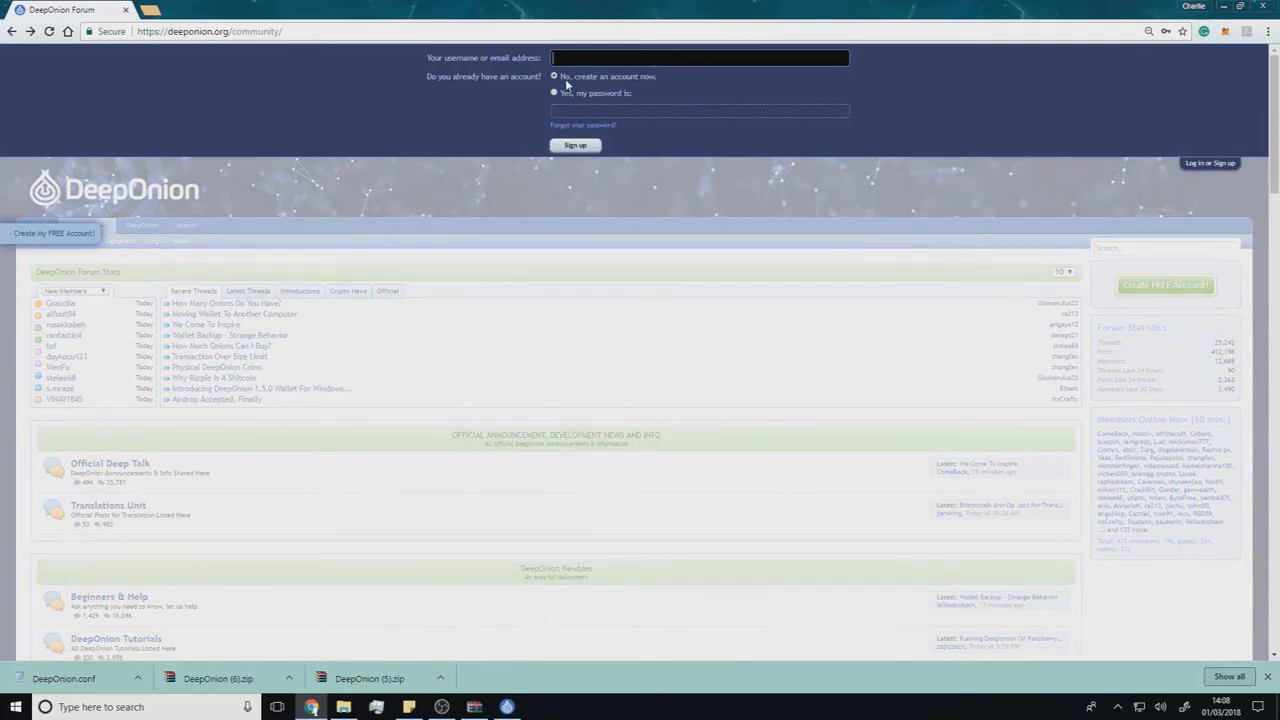
pyautogui.click(577, 147)
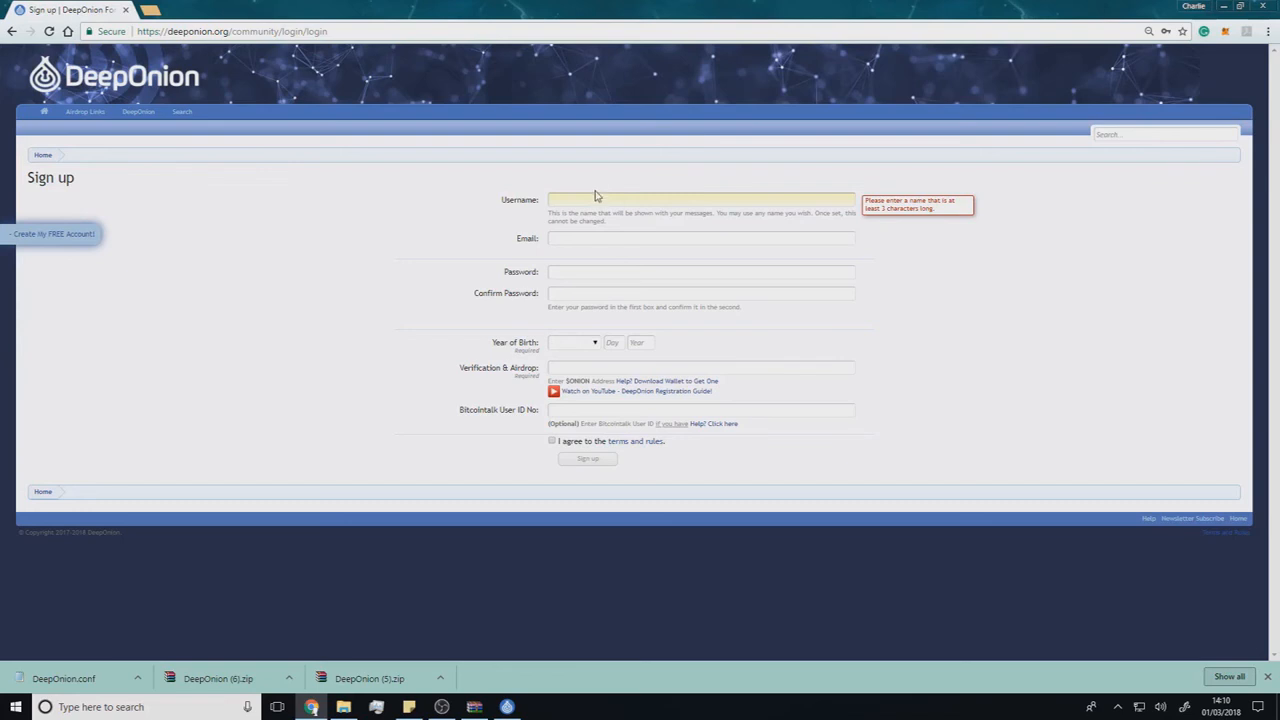
pyautogui.moveTo(458, 369)
pyautogui.mouseDown()
pyautogui.moveTo(535, 372)
pyautogui.moveTo(457, 384)
pyautogui.mouseUp()
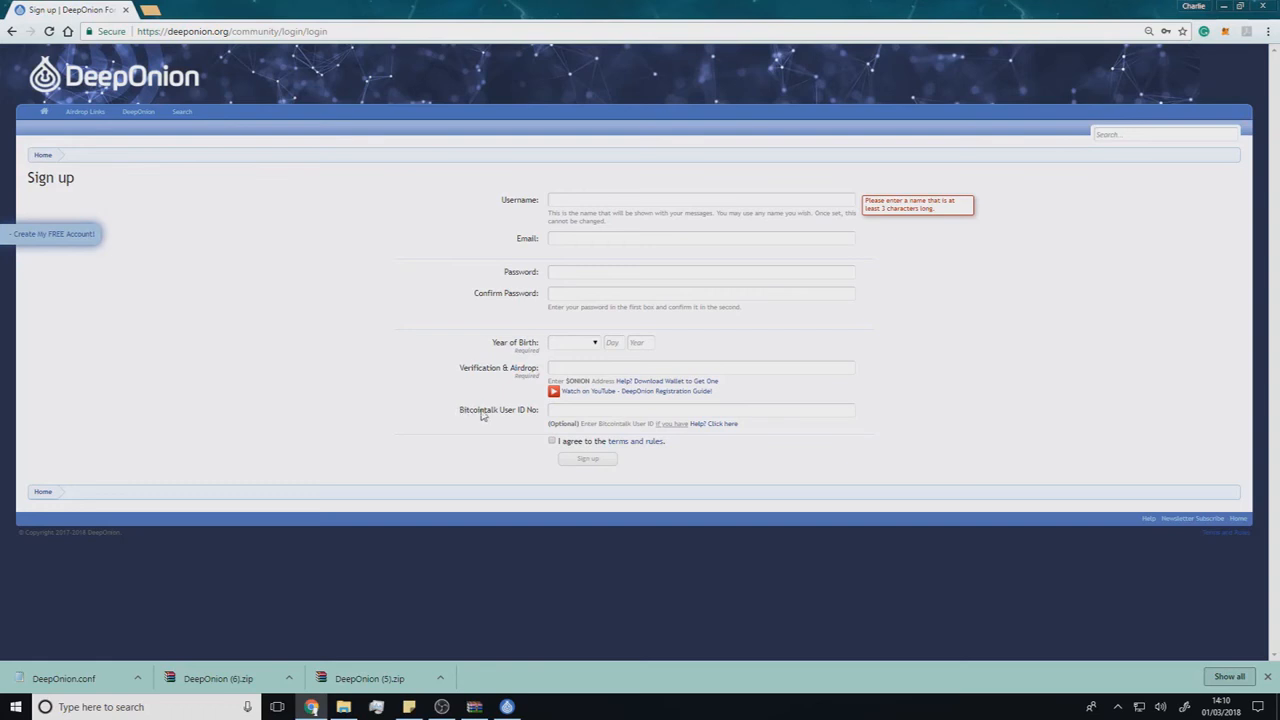
pyautogui.doubleClick(460, 370)
pyautogui.click(439, 378)
# - Switch to the DeepOnion wallet, copy the receiving address, and paste it into the Verification & Airdrop field of the forum's sign-up form
pyautogui.click(509, 708)
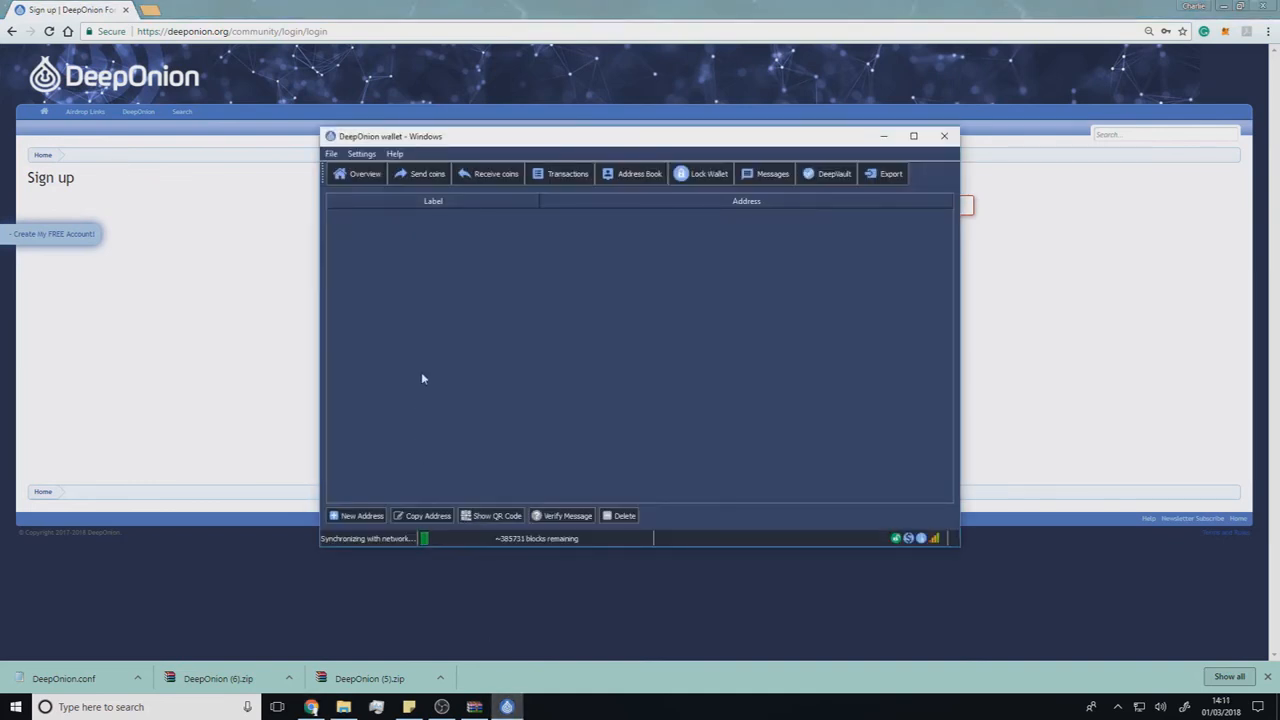
pyautogui.click(484, 174)
pyautogui.rightClick(586, 233)
pyautogui.click(604, 241)
pyautogui.click(1032, 328)
pyautogui.click(566, 368)
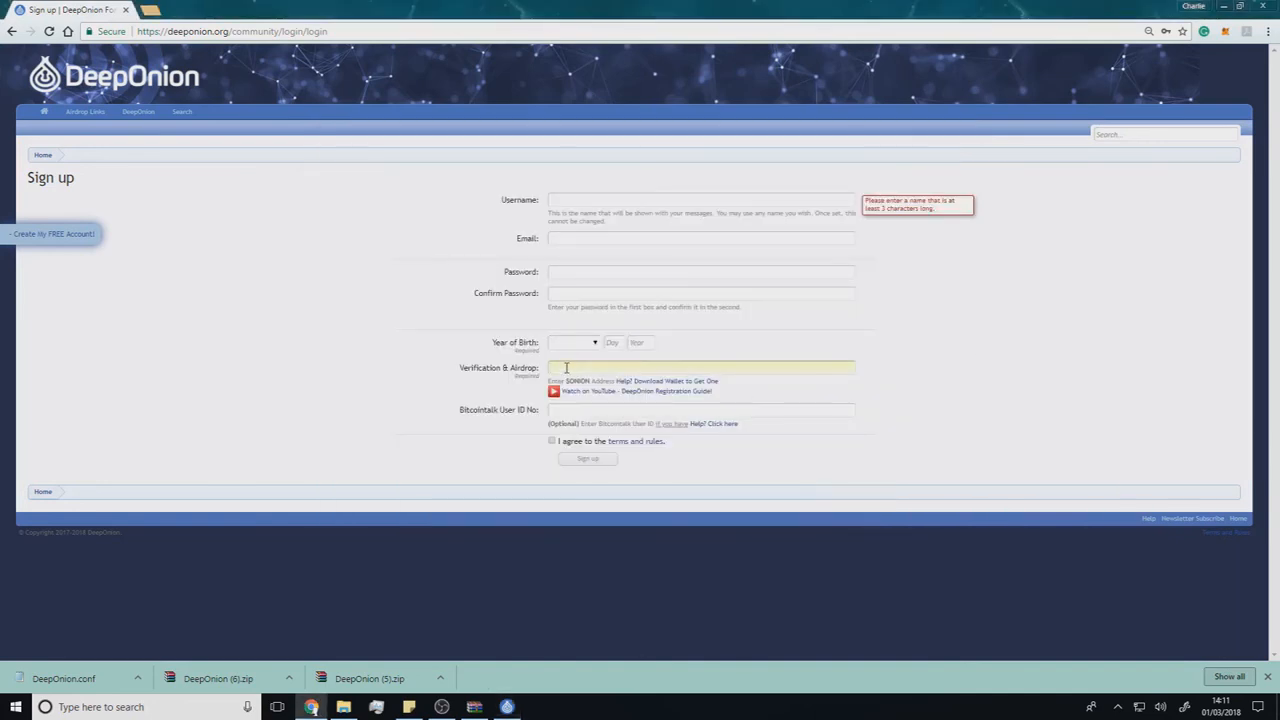
pyautogui.hotkey('ctrl', 'v')
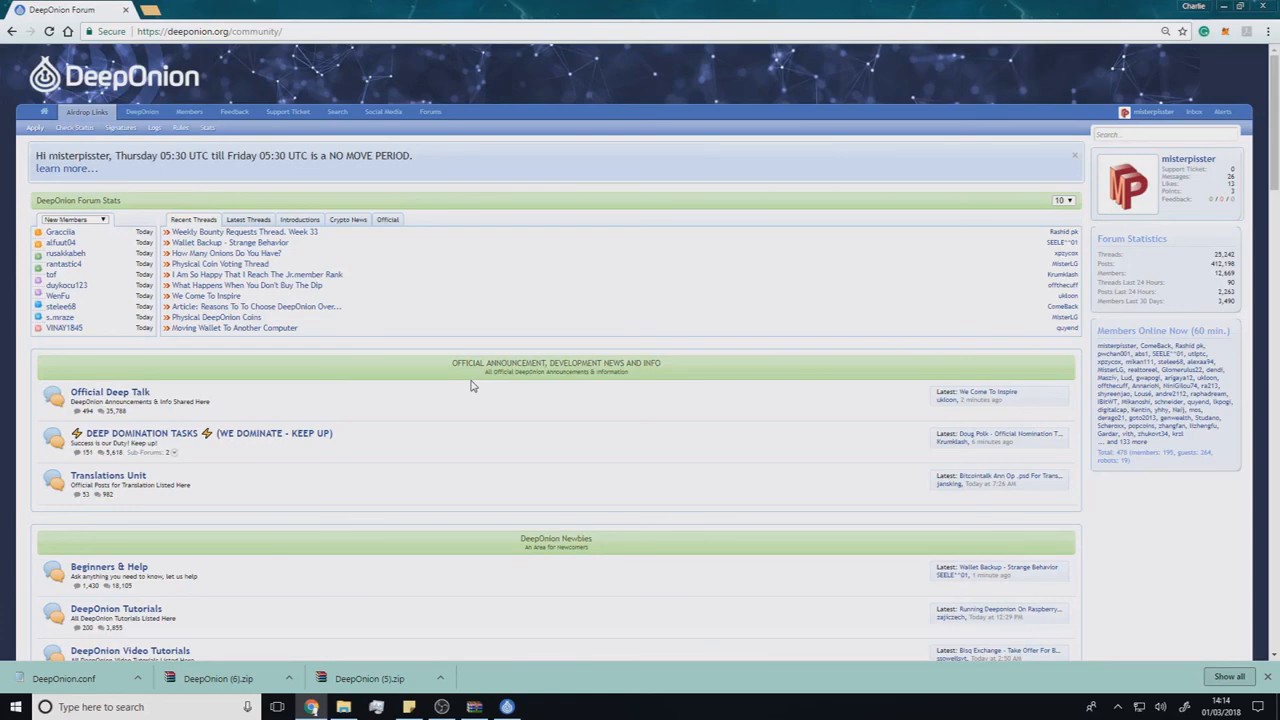
# - Look through the DeepOnion forum's sections, from the official announcements to DeepOnion Talk
pyautogui.scroll(-3, 470, 385)
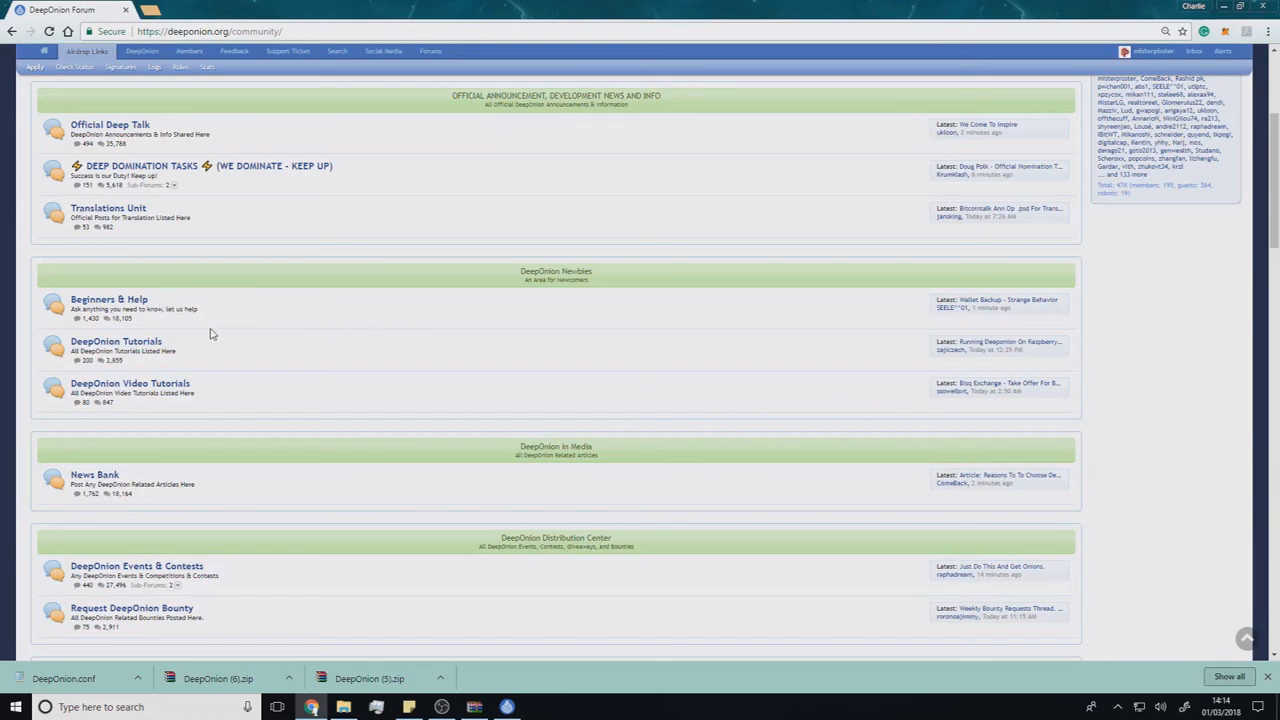
pyautogui.scroll(-3, 210, 331)
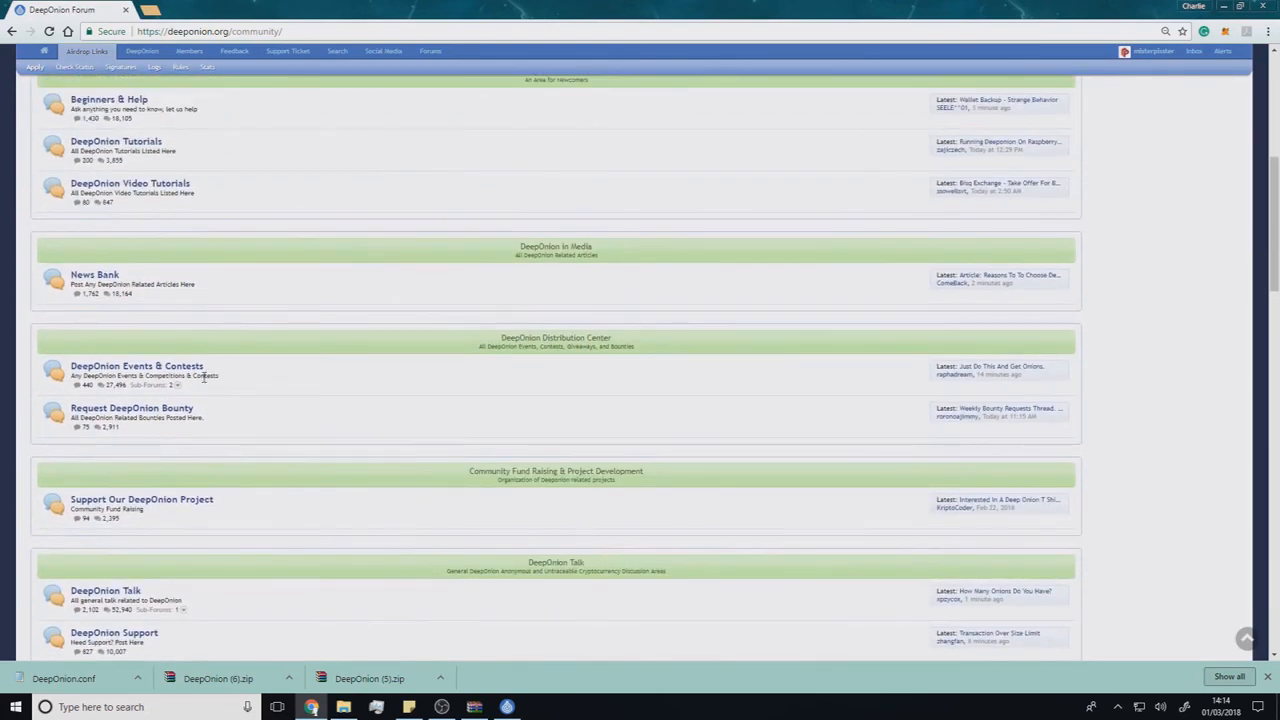